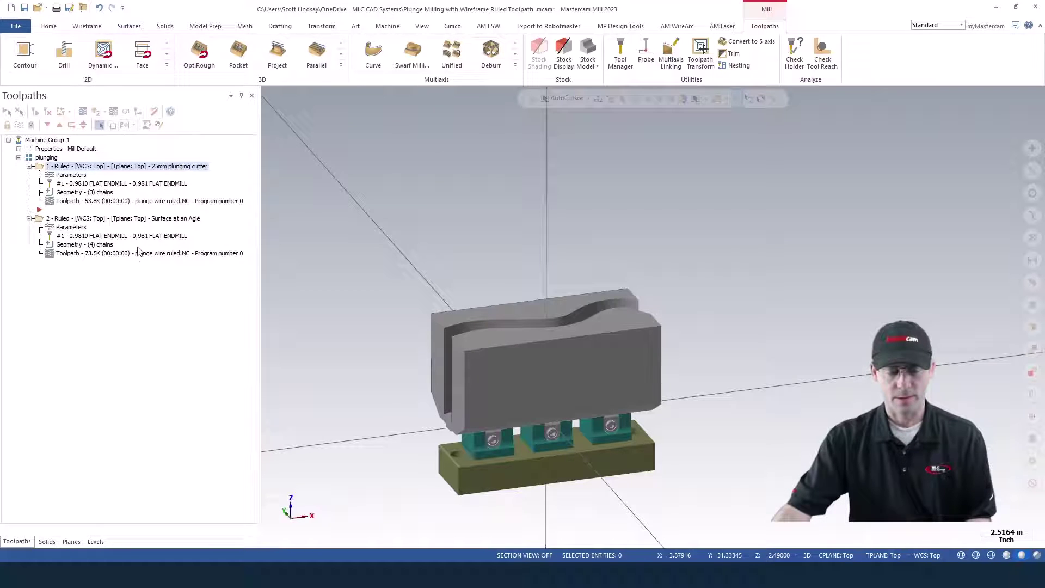
pyautogui.rightClick(100, 292)
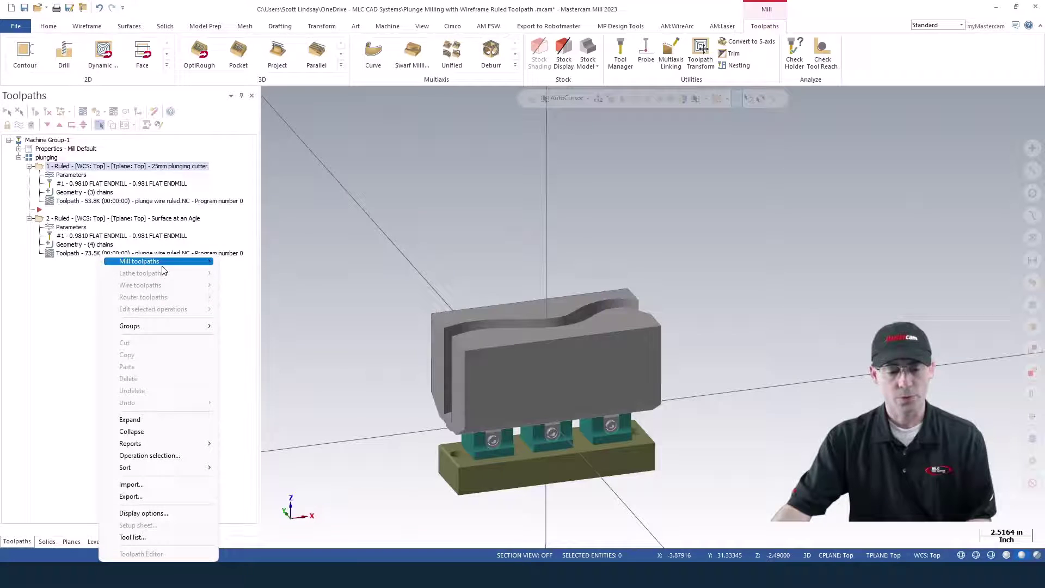
pyautogui.moveTo(162, 266)
pyautogui.rightClick(77, 282)
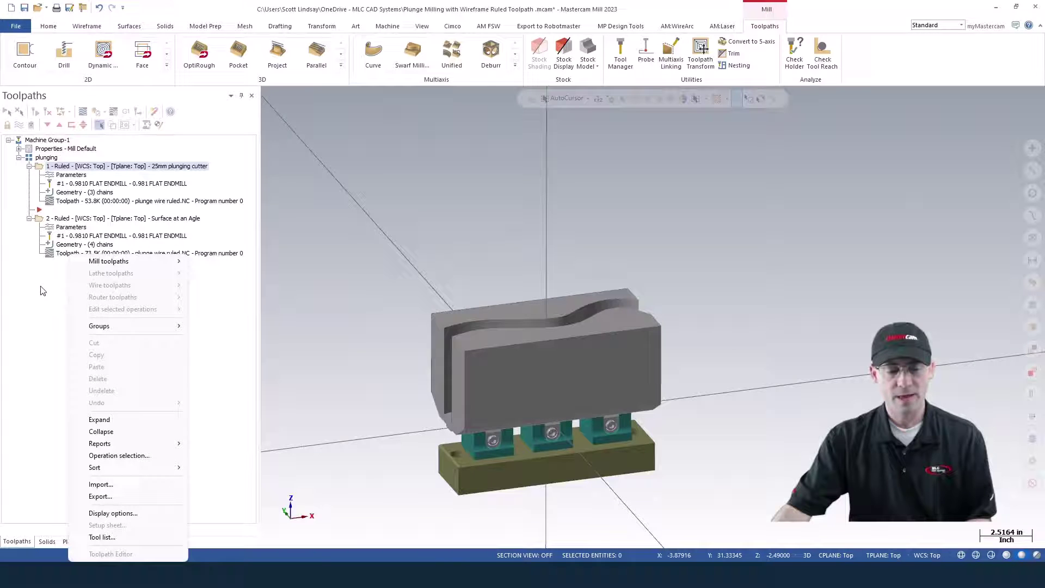
pyautogui.moveTo(116, 260)
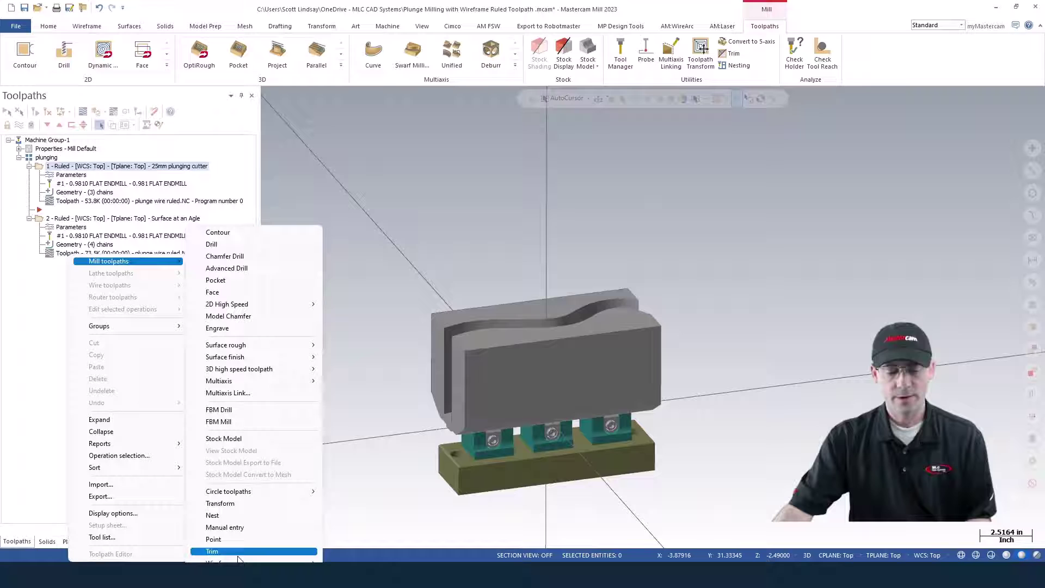
pyautogui.moveTo(229, 561)
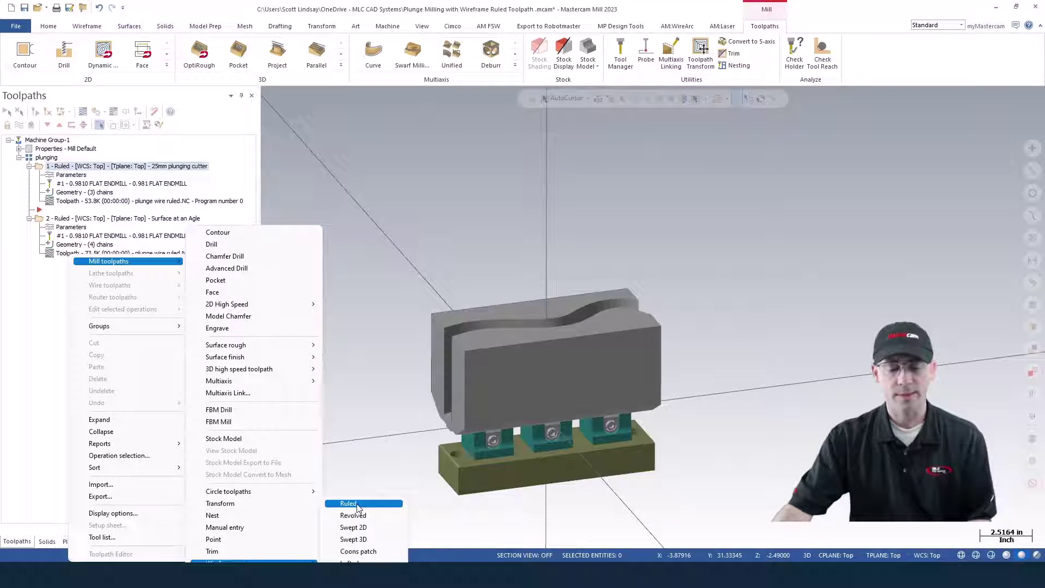
pyautogui.click(49, 321)
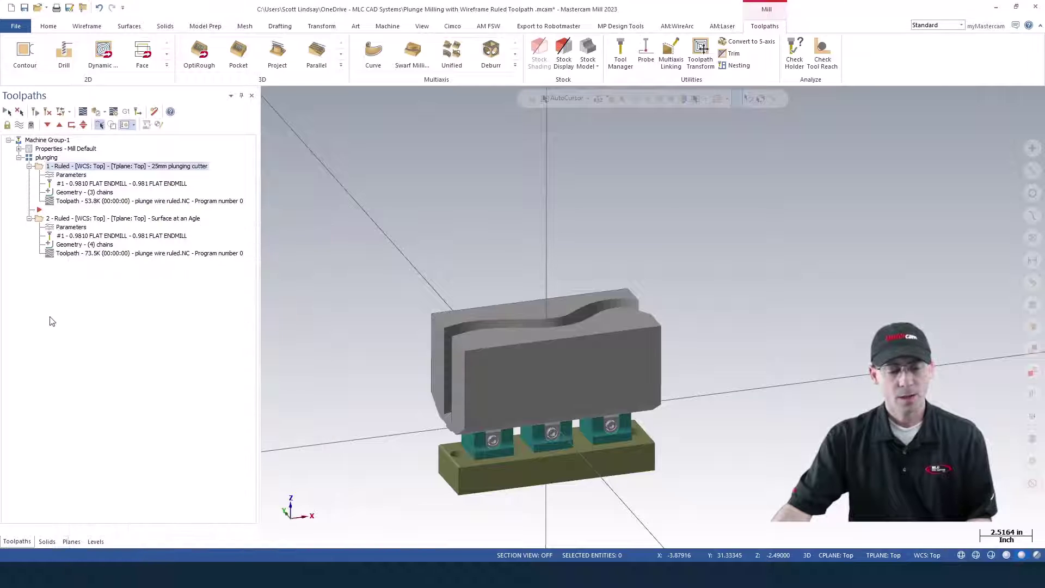
# - Hide the Part and RAPTOR WORK HOLDING levels, show the Drive wire level, and return to the toolpath operations list
pyautogui.click(97, 541)
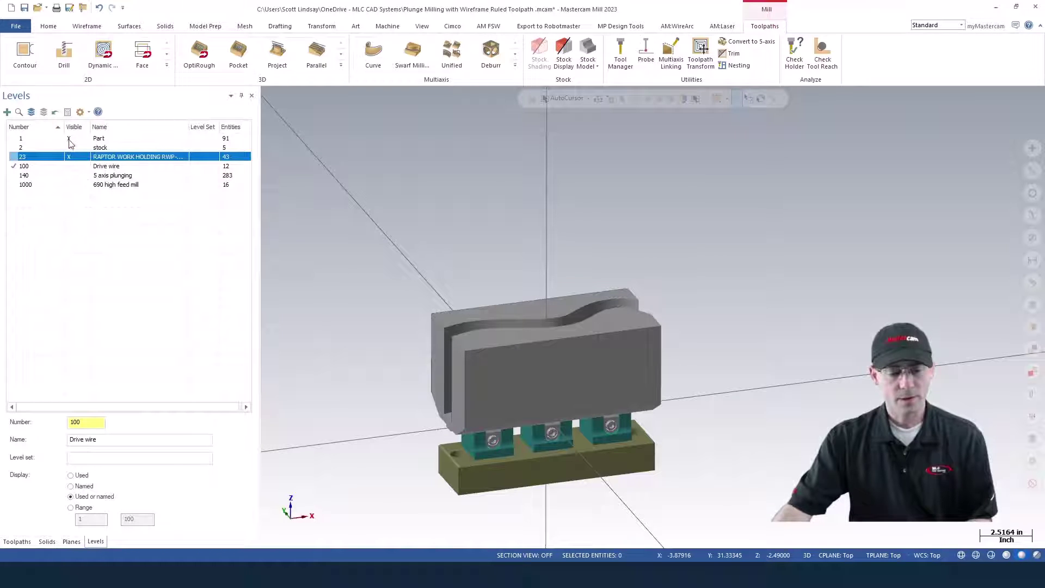
pyautogui.click(70, 139)
pyautogui.click(68, 159)
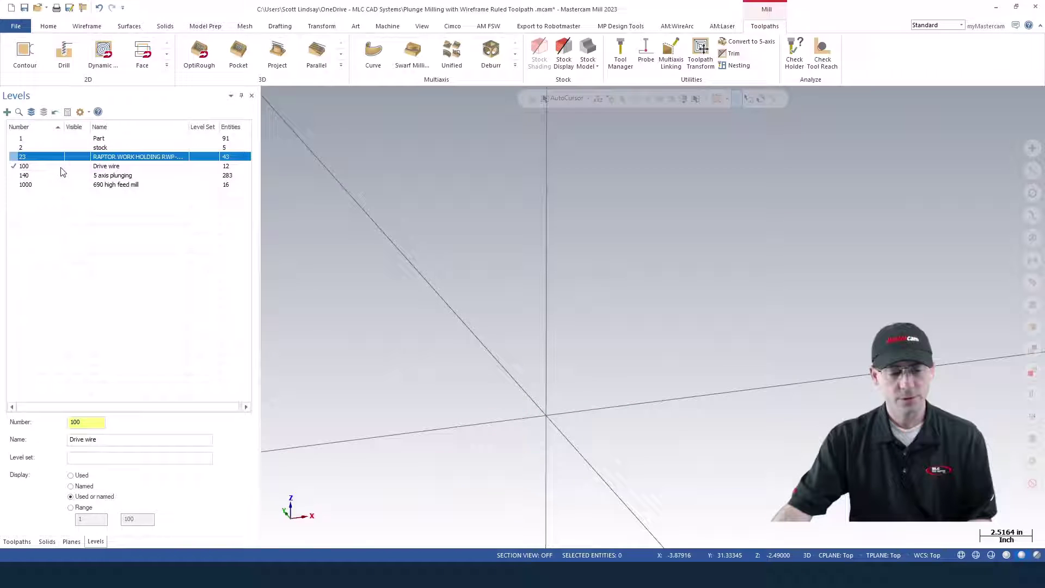
pyautogui.click(69, 166)
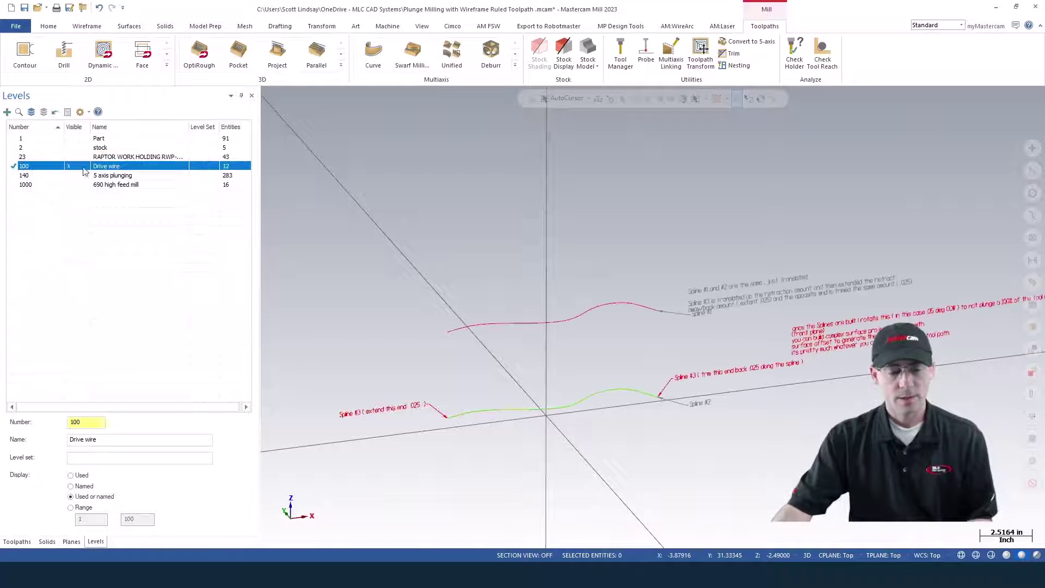
pyautogui.click(27, 541)
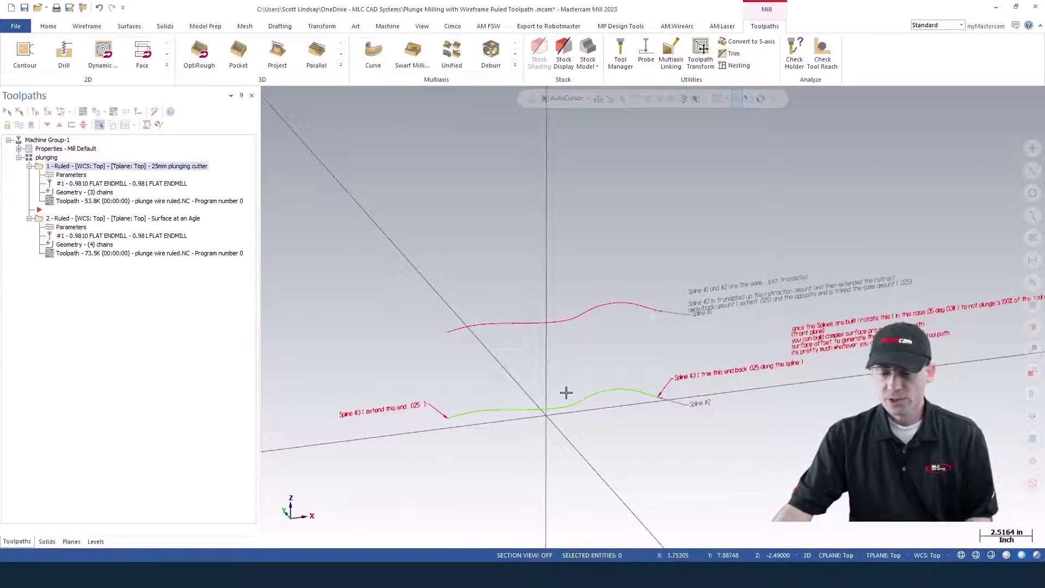
# - Examine the drive splines up close at the end where spline #3 is trimmed back .025
pyautogui.moveTo(567, 392); pyautogui.dragTo(637, 319, button='middle')
pyautogui.scroll(3, 642, 327)
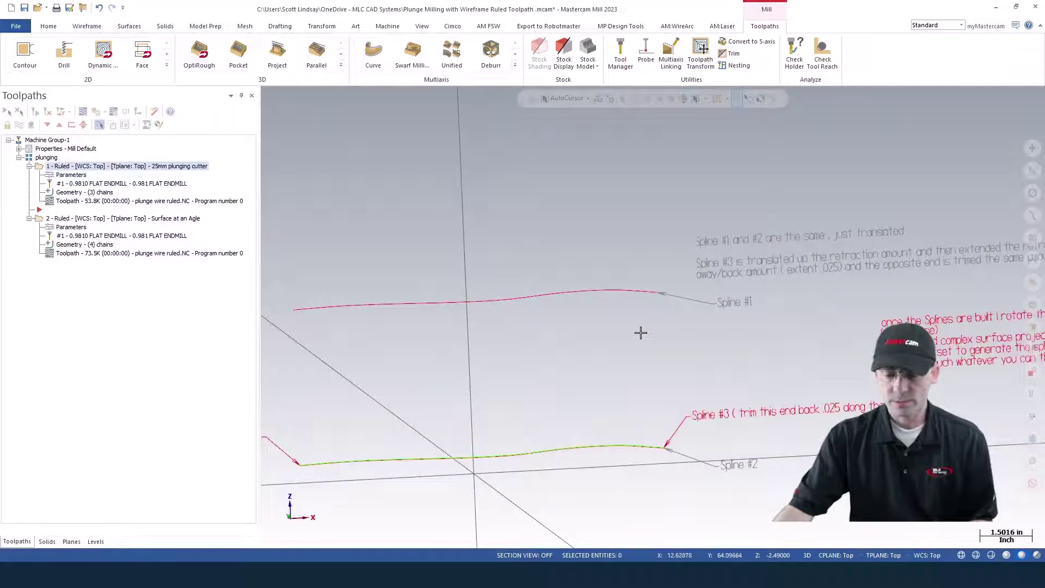
pyautogui.scroll(1, 641, 332)
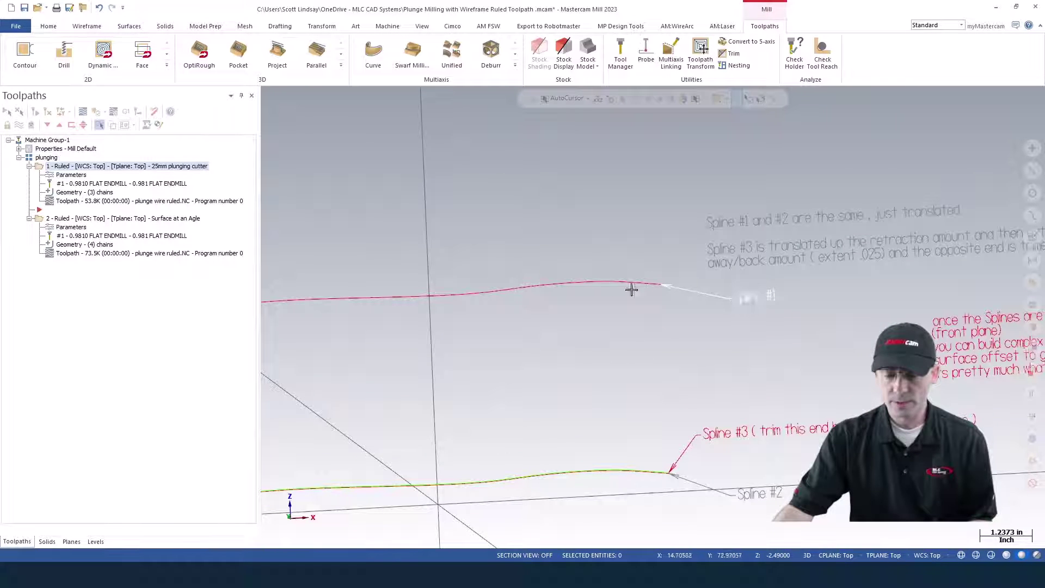
pyautogui.scroll(3, 606, 495)
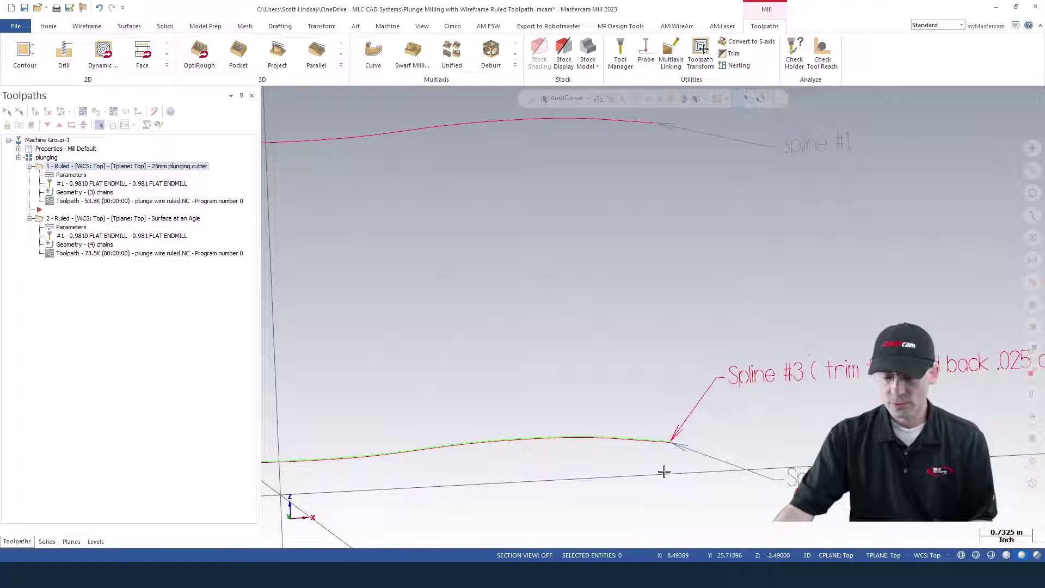
pyautogui.scroll(8, 665, 468)
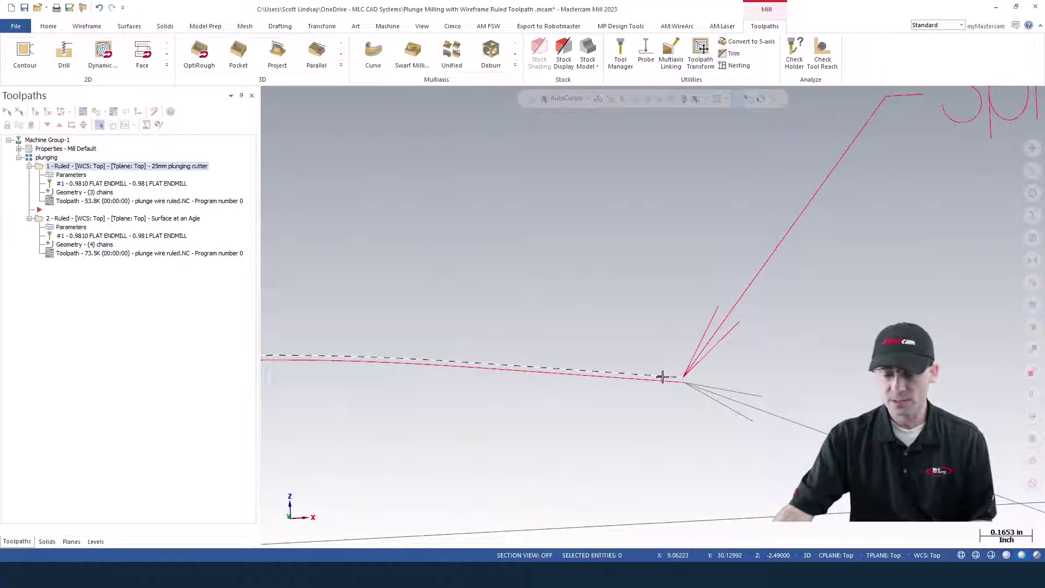
pyautogui.scroll(-1, 671, 380)
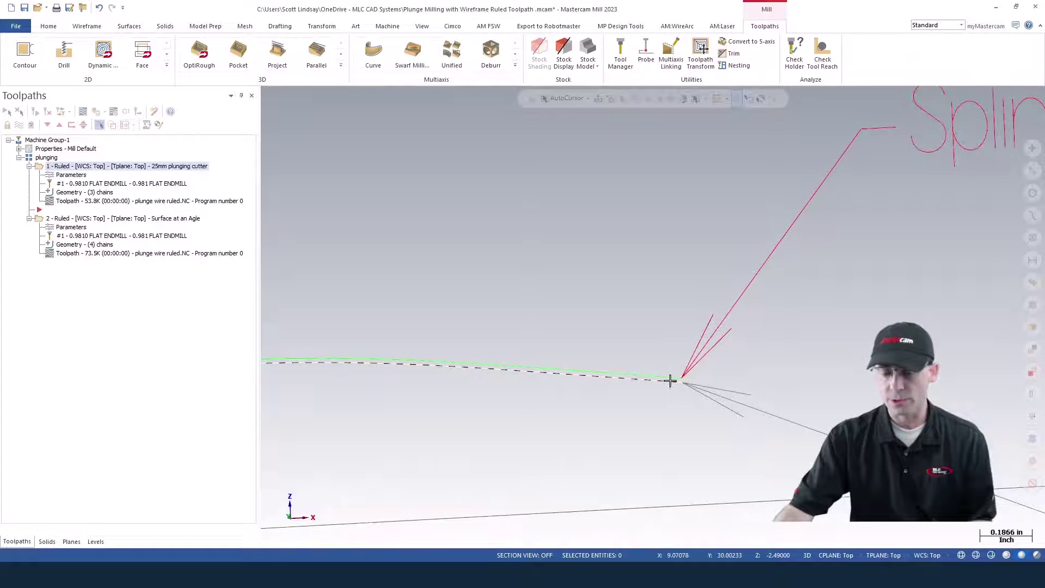
pyautogui.scroll(-9, 670, 380)
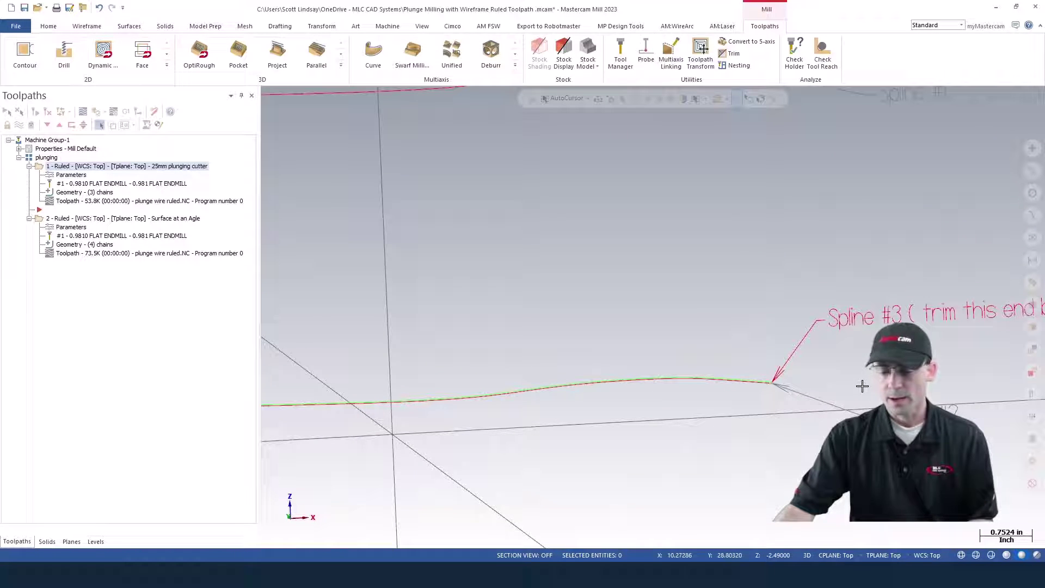
pyautogui.scroll(3, 851, 385)
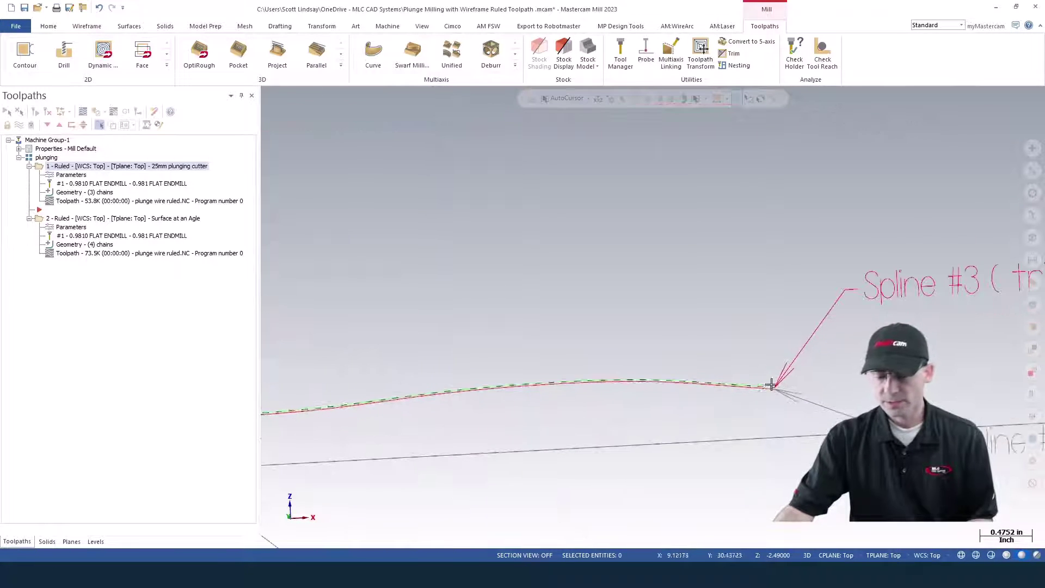
pyautogui.scroll(12, 772, 386)
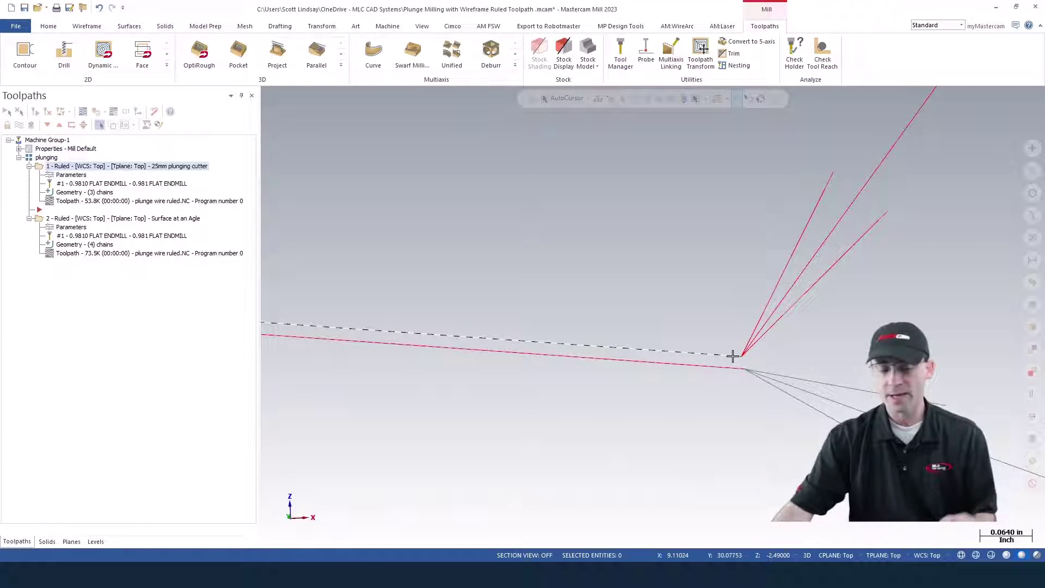
pyautogui.scroll(-5, 828, 343)
pyautogui.moveTo(828, 343); pyautogui.dragTo(617, 339, button='middle')
pyautogui.scroll(-5, 617, 339)
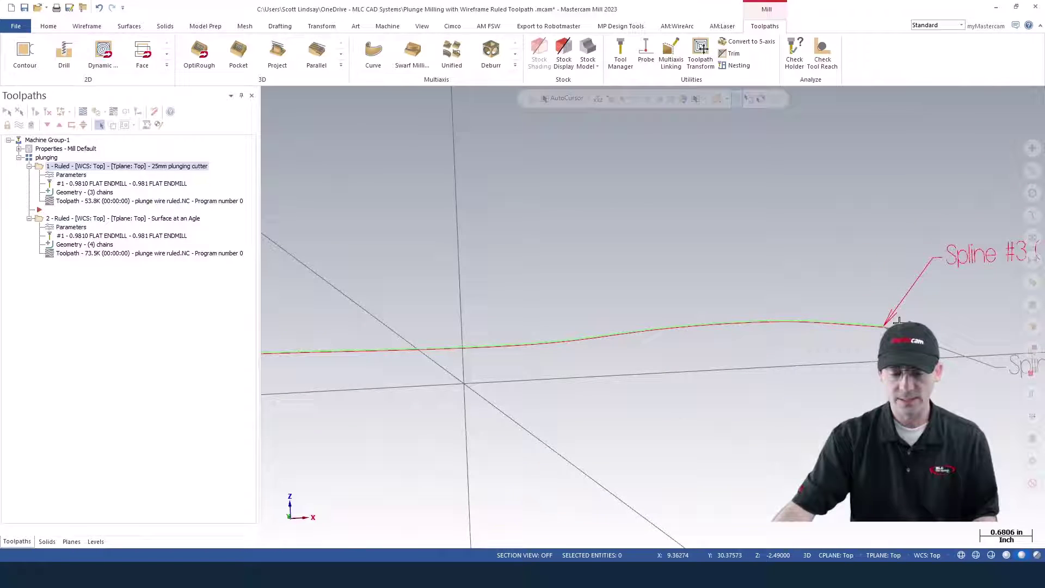
# - Examine the opposite end of the drive splines, where spline #3 is extended .025
pyautogui.scroll(2, 478, 343)
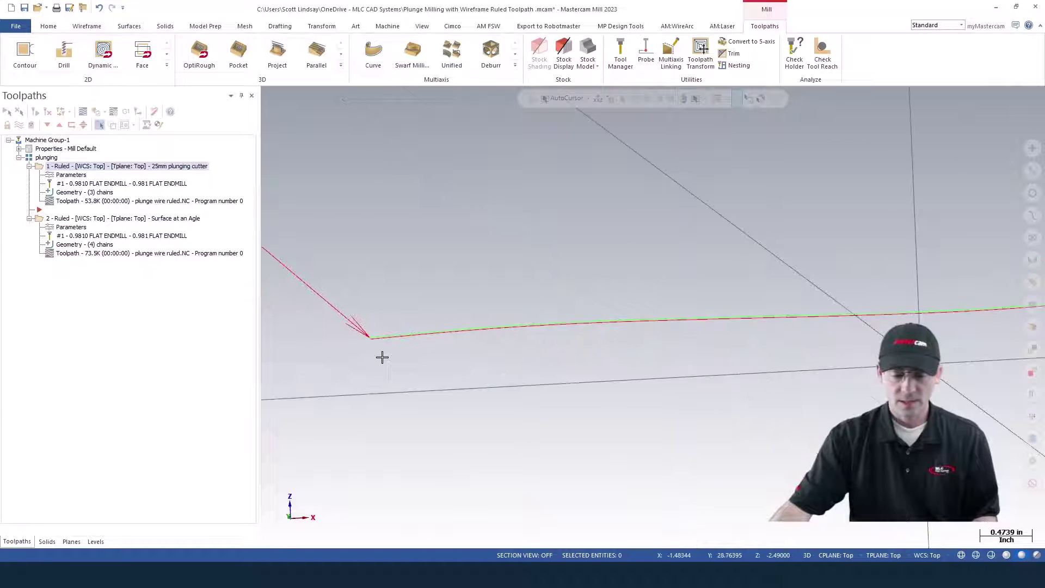
pyautogui.scroll(4, 365, 339)
pyautogui.scroll(5, 366, 337)
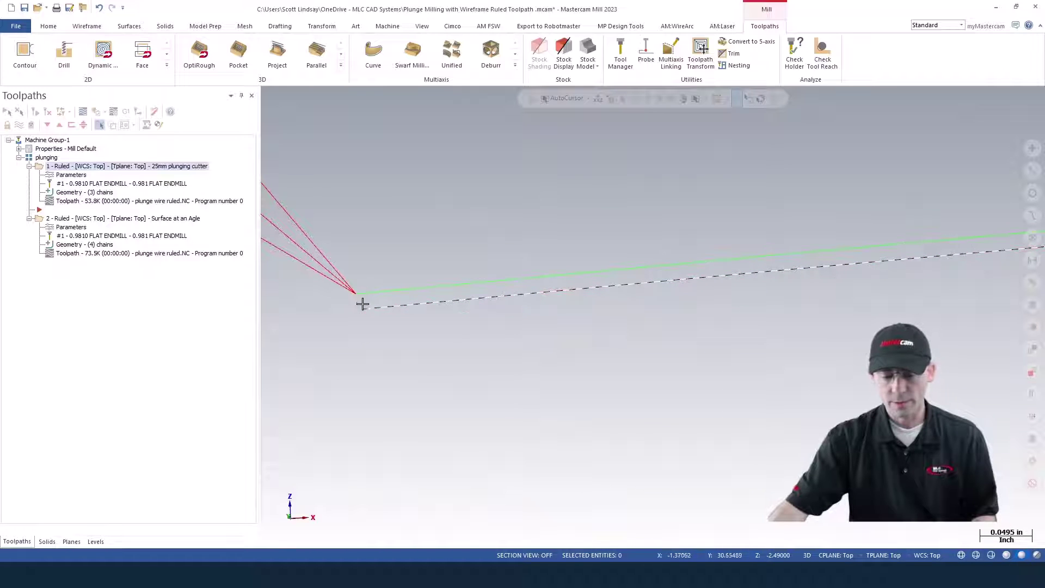
pyautogui.scroll(-7, 376, 310)
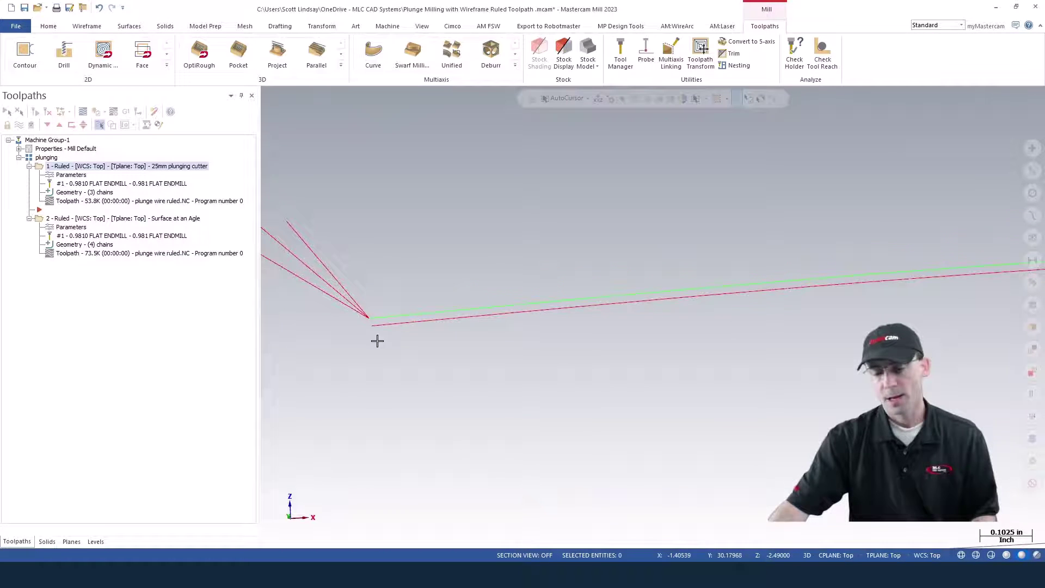
pyautogui.scroll(-6, 374, 339)
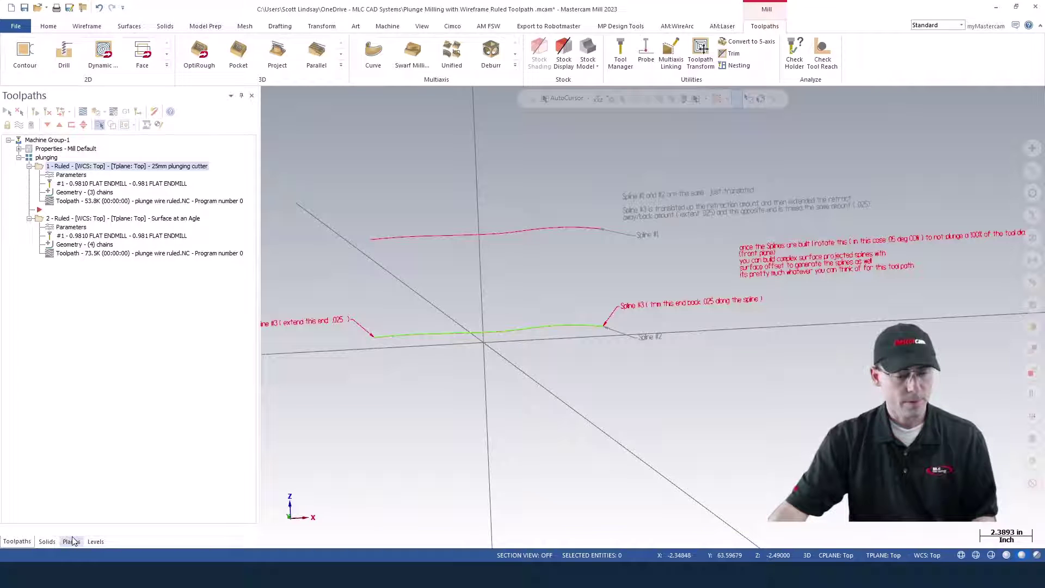
# - Display the toolpath of the 25mm plunging cutter Ruled operation over the drive splines
pyautogui.click(72, 167)
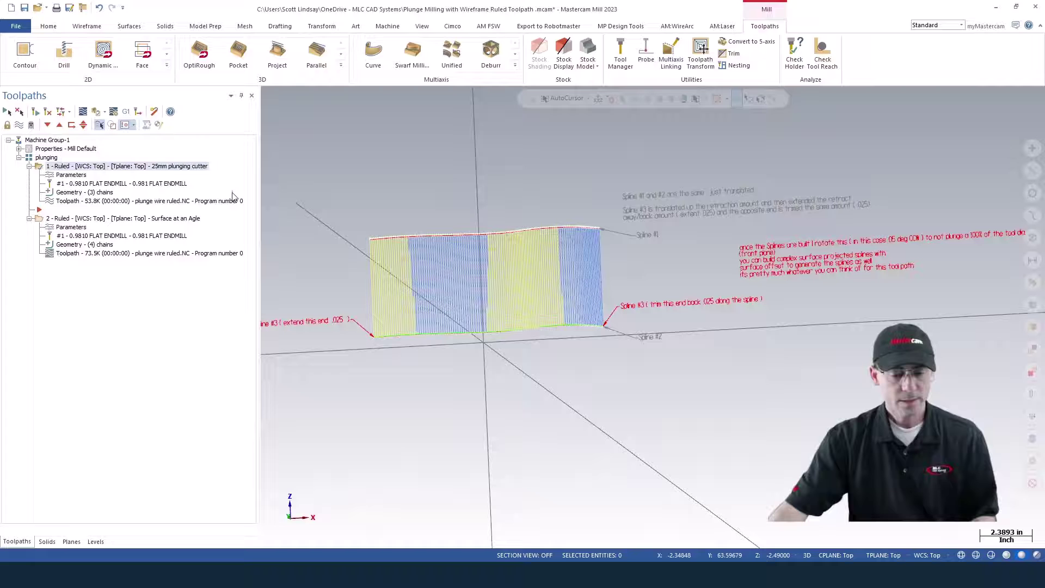
pyautogui.scroll(4, 388, 260)
pyautogui.scroll(2, 389, 260)
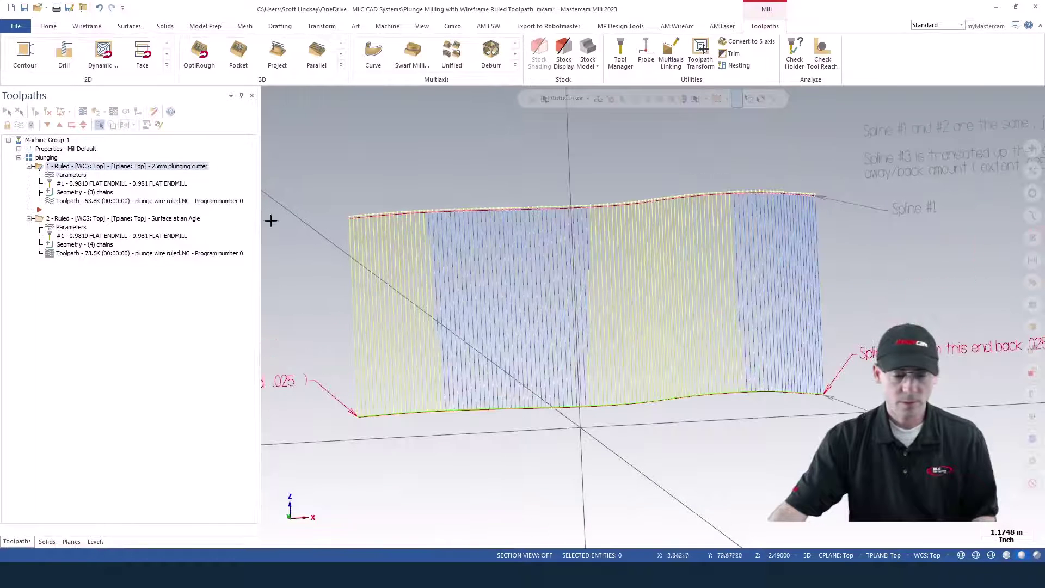
pyautogui.click(83, 112)
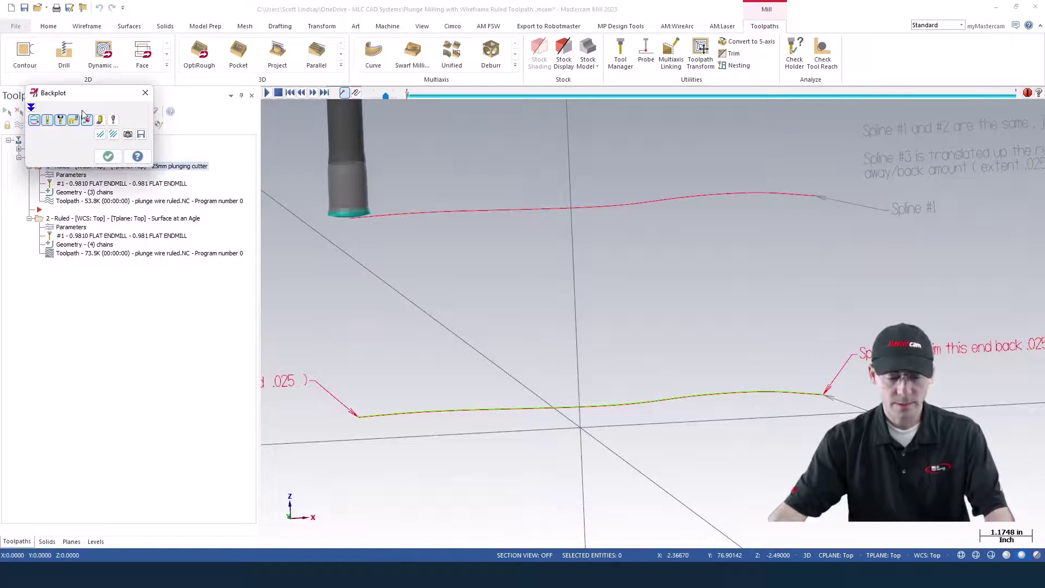
pyautogui.click(145, 93)
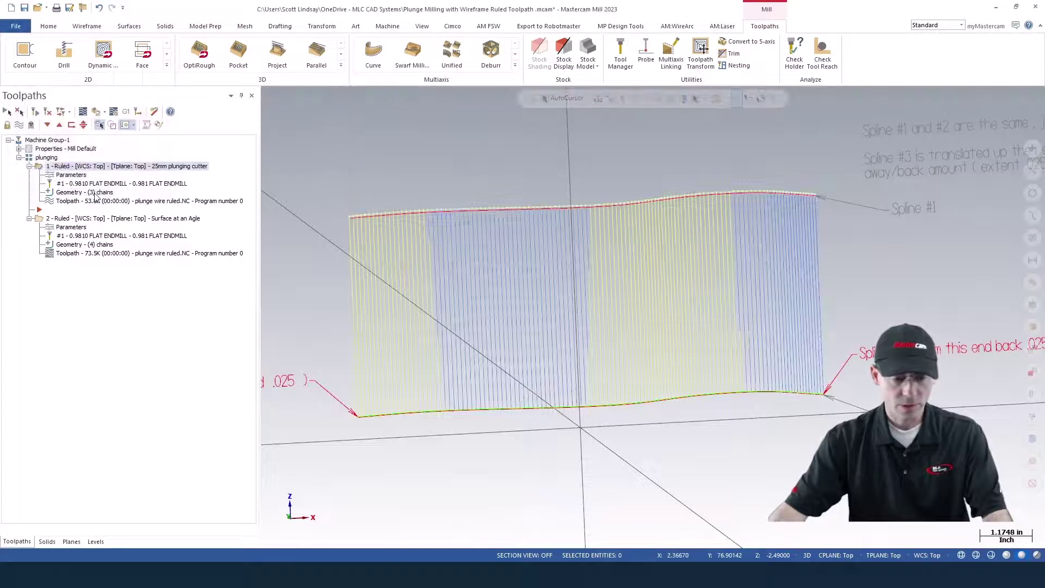
# - Review the order and direction of Chain 1, Chain 2 and Chain 3 in the 25mm plunging cutter operation's geometry
pyautogui.click(95, 194)
pyautogui.click(664, 159)
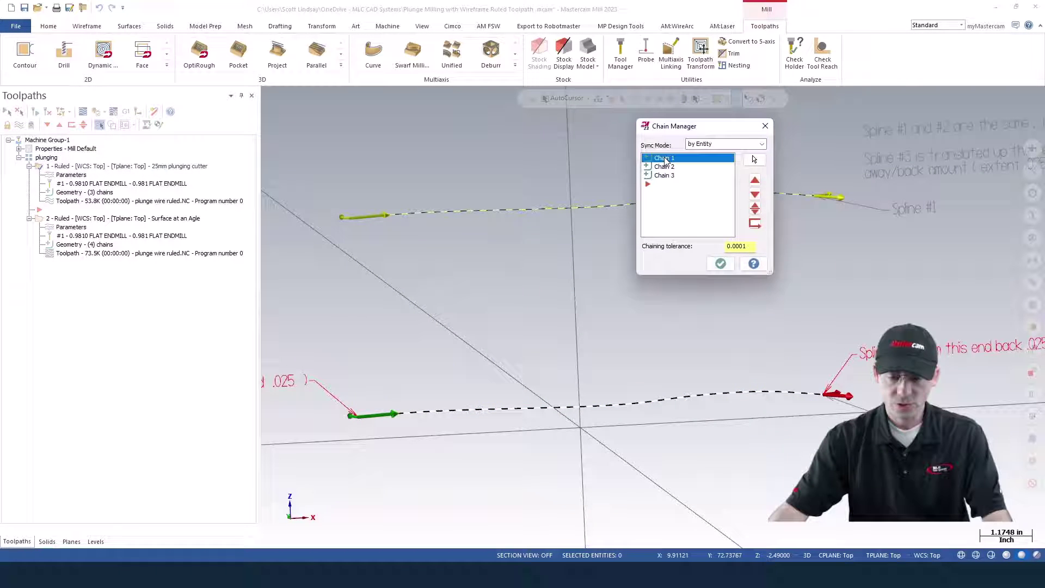
pyautogui.click(665, 167)
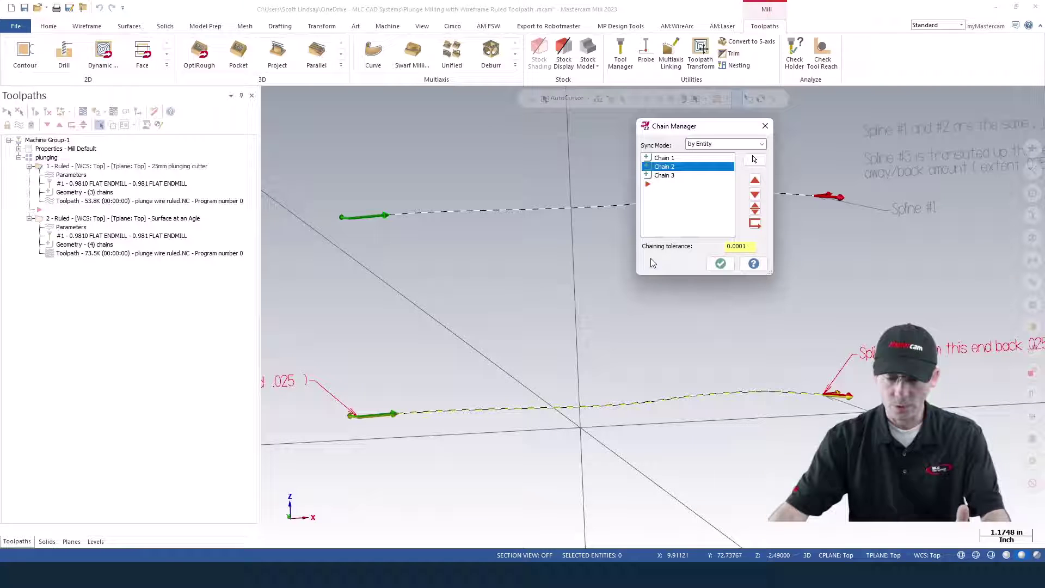
pyautogui.click(663, 176)
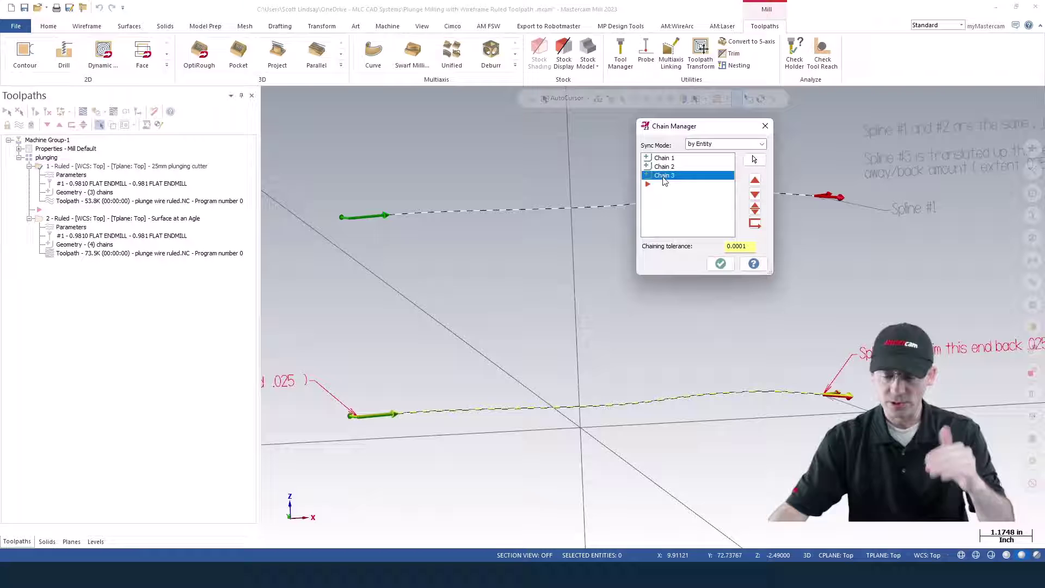
pyautogui.click(765, 127)
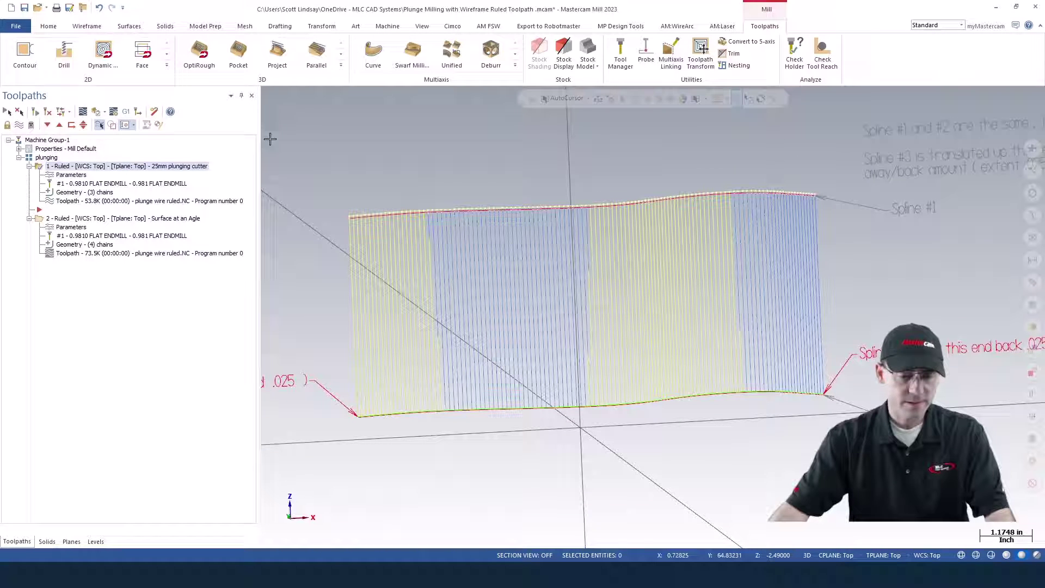
# - Start a backplot of the 25mm plunging cutter operation in the Front view
pyautogui.rightClick(456, 219)
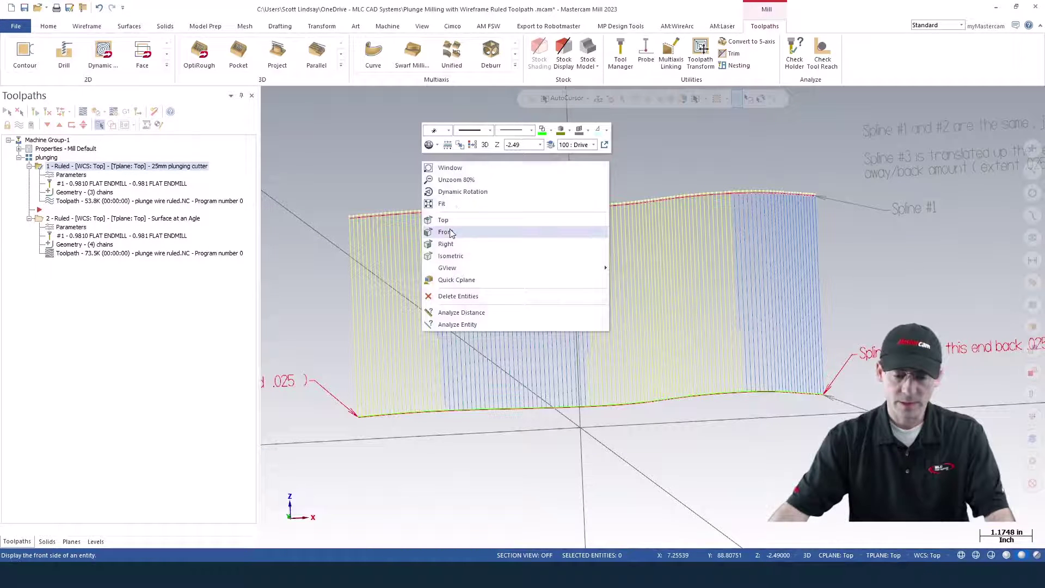
pyautogui.click(449, 231)
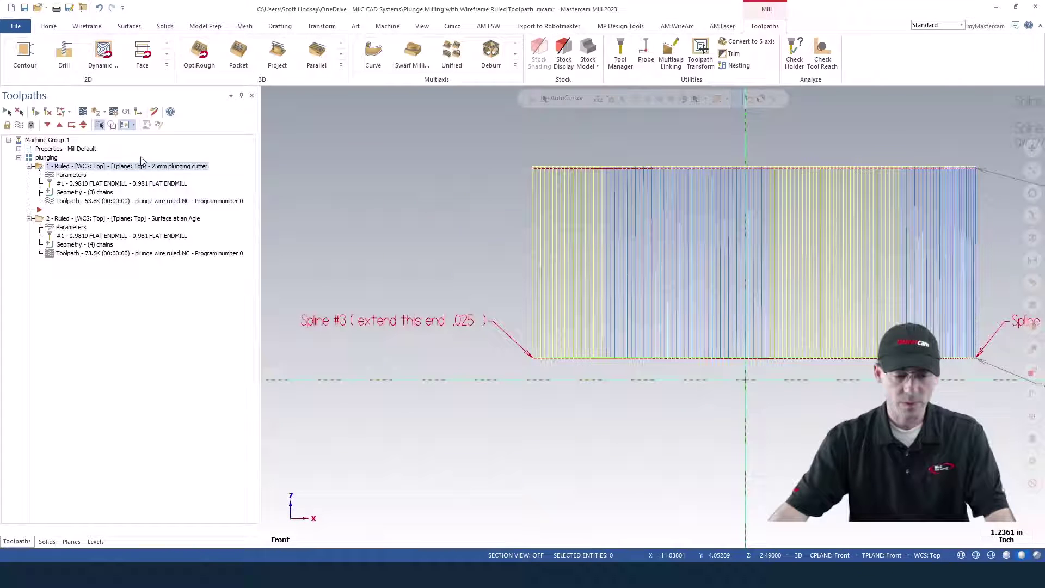
pyautogui.click(83, 112)
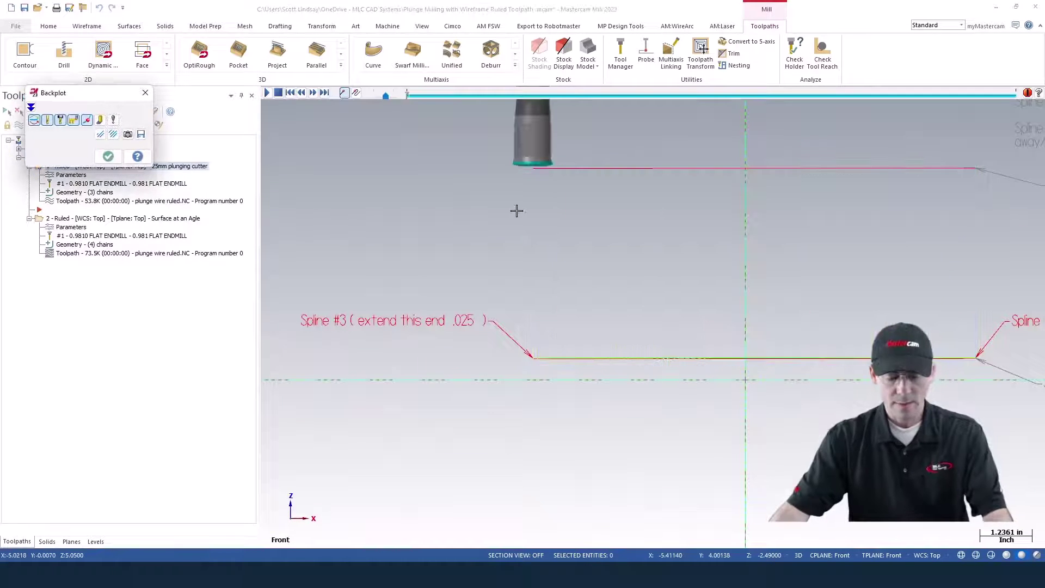
# - Step the backplot through the bottom of the first plunge and examine the cutter's retract move up close
pyautogui.scroll(1, 572, 250)
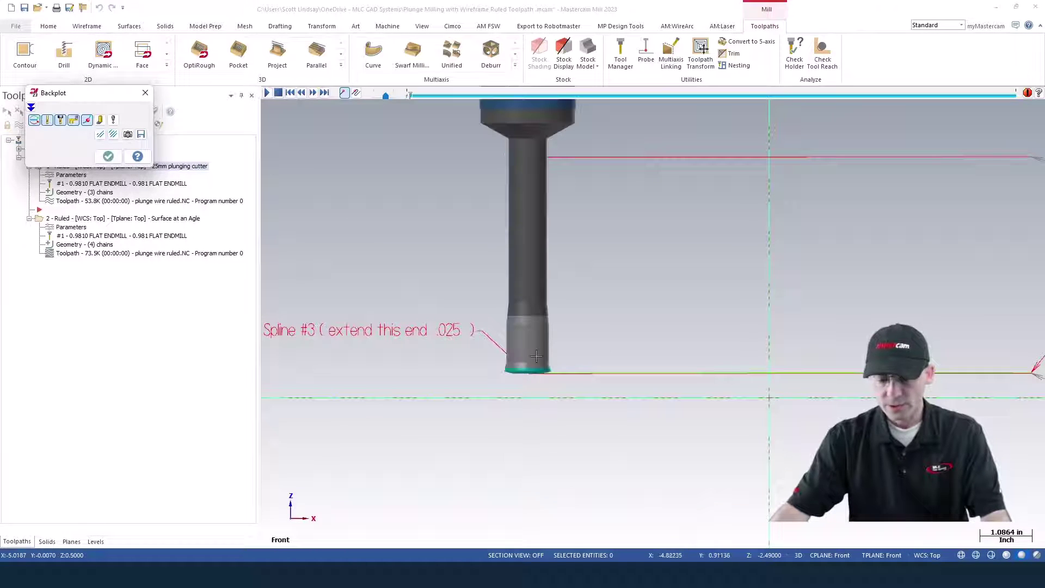
pyautogui.scroll(2, 540, 387)
pyautogui.scroll(8, 539, 388)
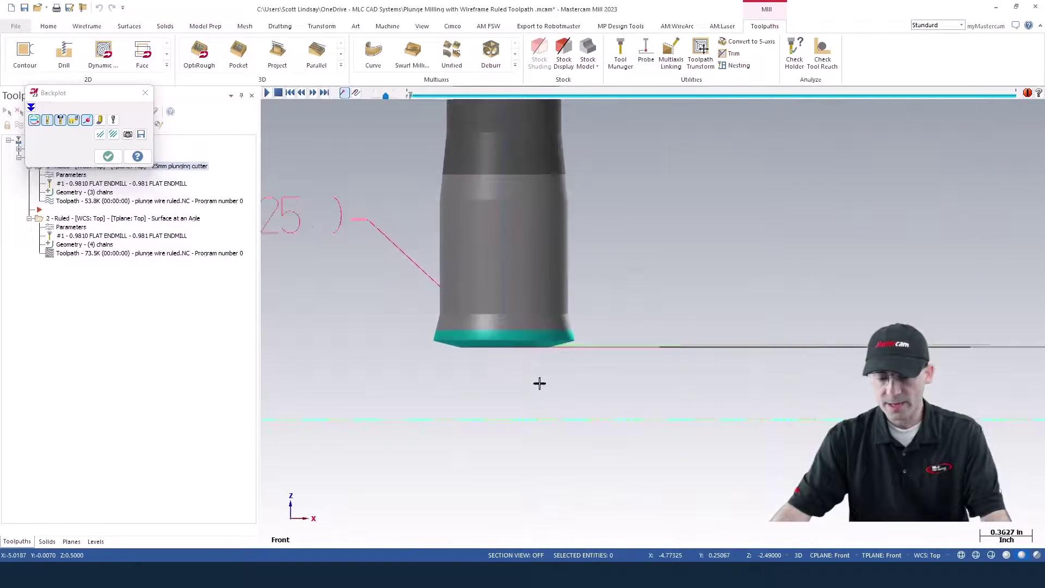
pyautogui.scroll(2, 420, 292)
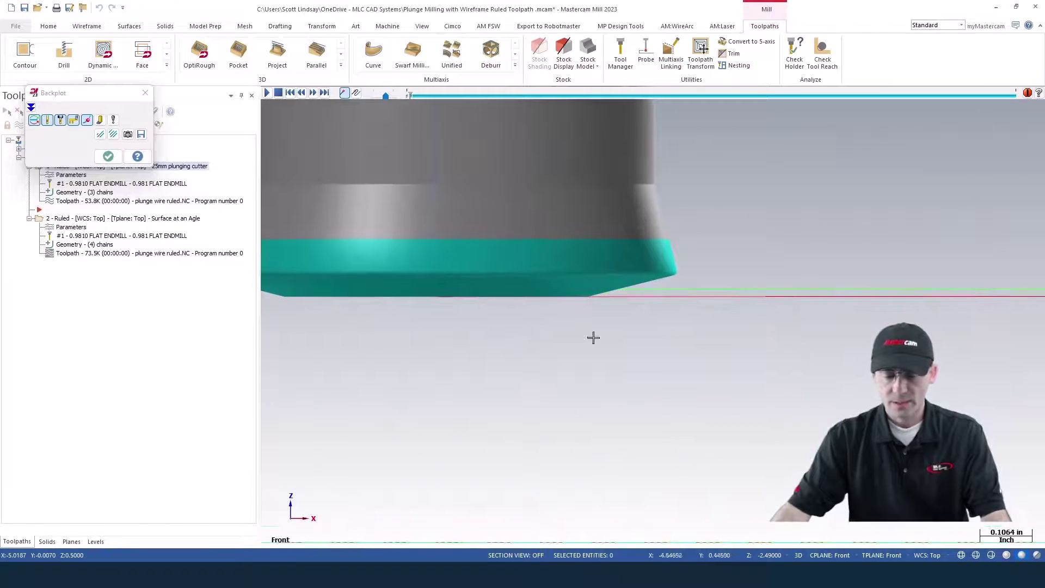
pyautogui.scroll(2, 409, 307)
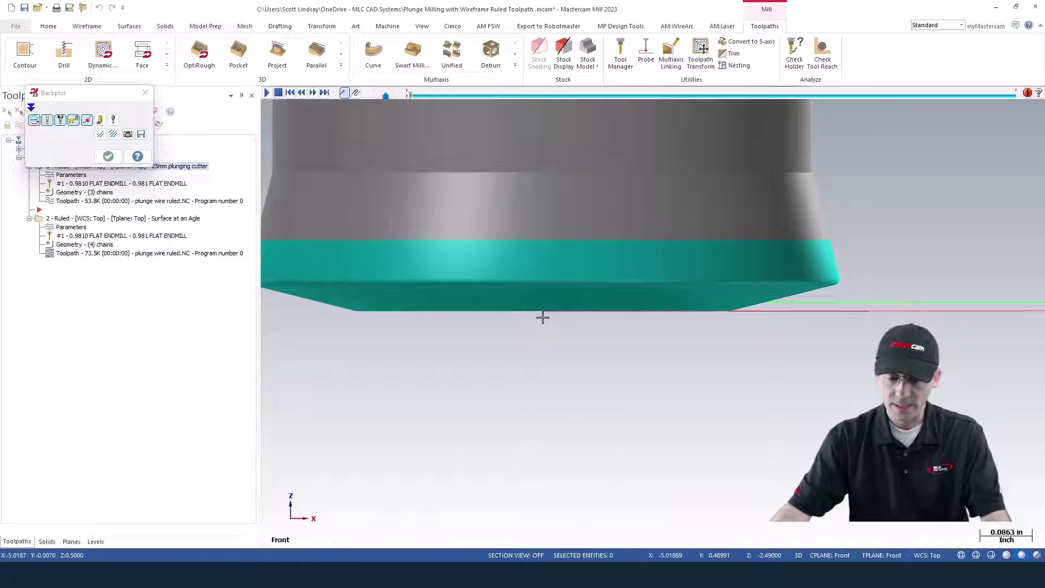
pyautogui.press('Right')
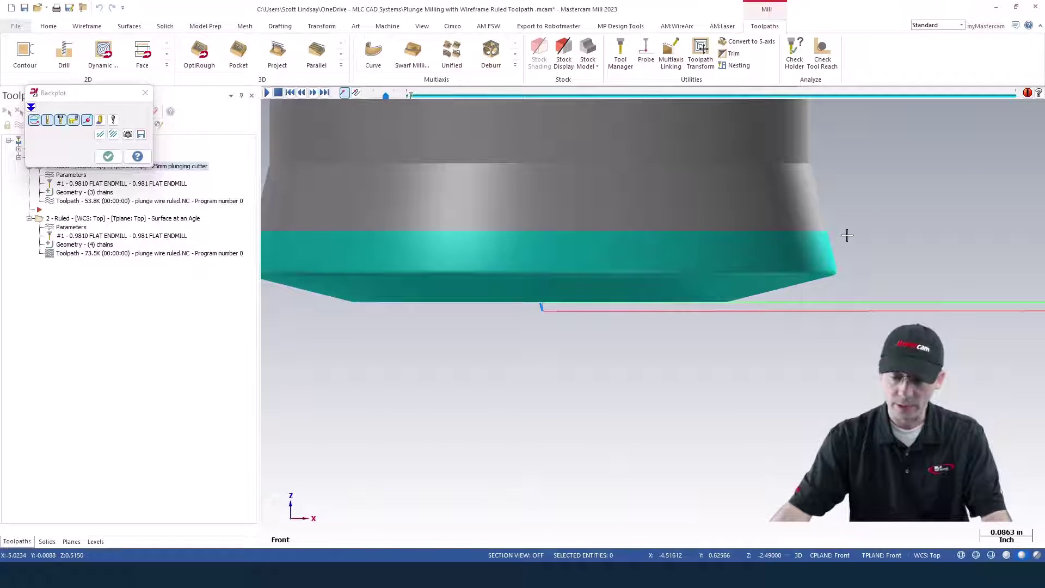
pyautogui.scroll(-5, 548, 310)
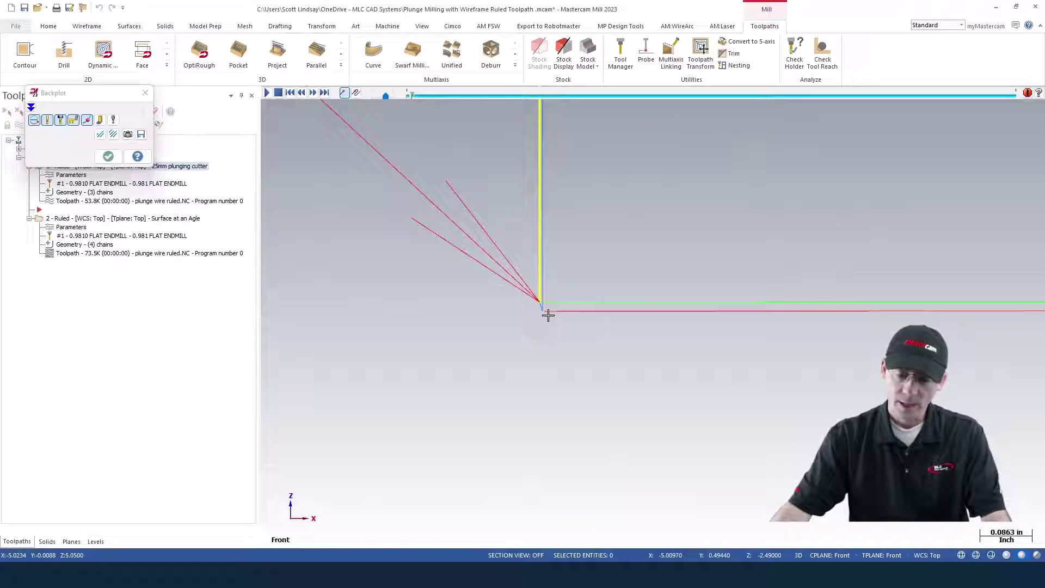
# - Advance the backplot along most of the wavy wall in an angled 3D view and close the backplot
pyautogui.scroll(-5, 542, 381)
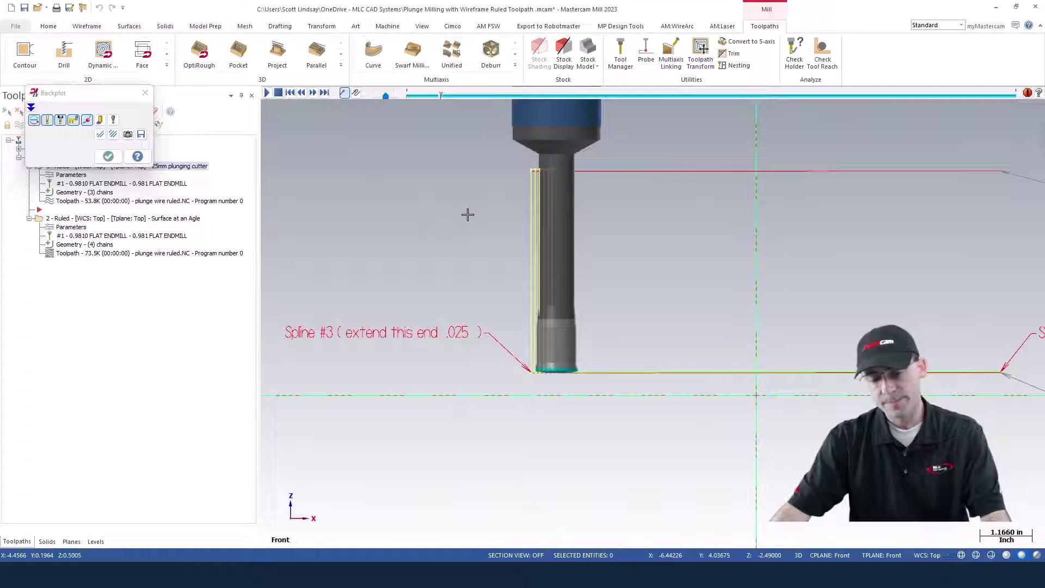
pyautogui.moveTo(604, 207); pyautogui.dragTo(482, 143, button='middle')
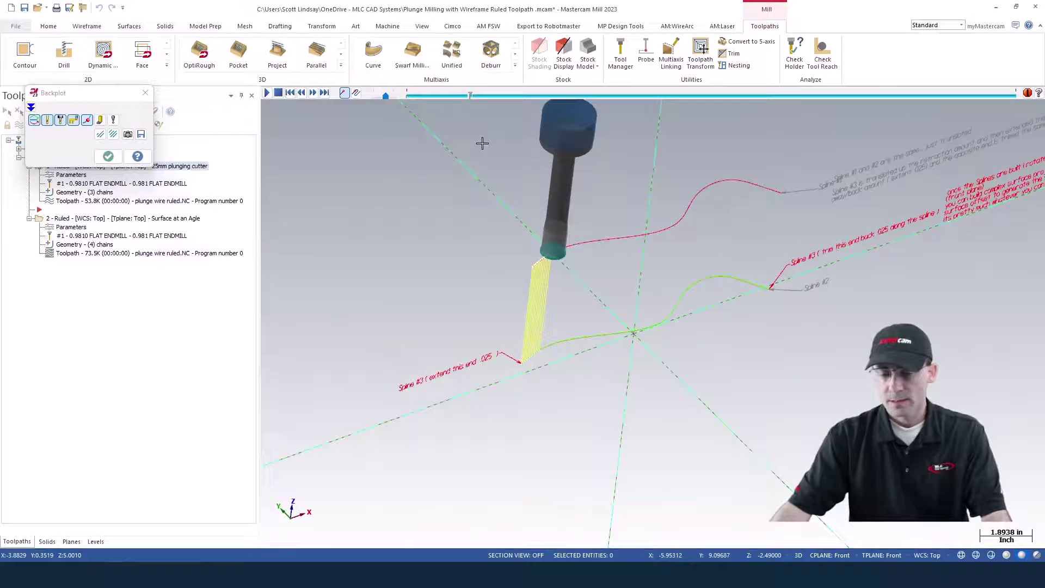
pyautogui.moveTo(469, 97); pyautogui.dragTo(944, 112)
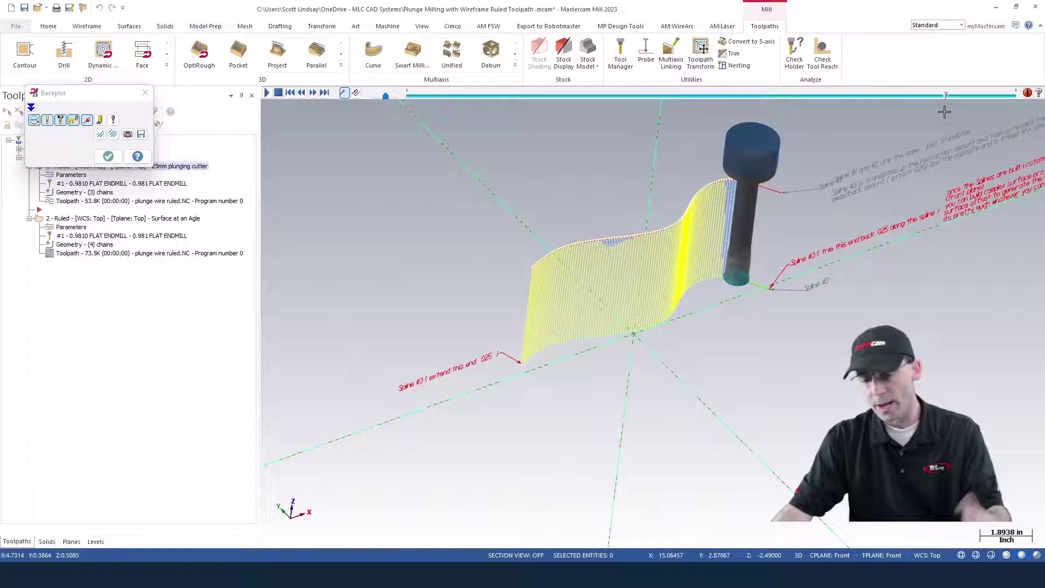
pyautogui.click(146, 94)
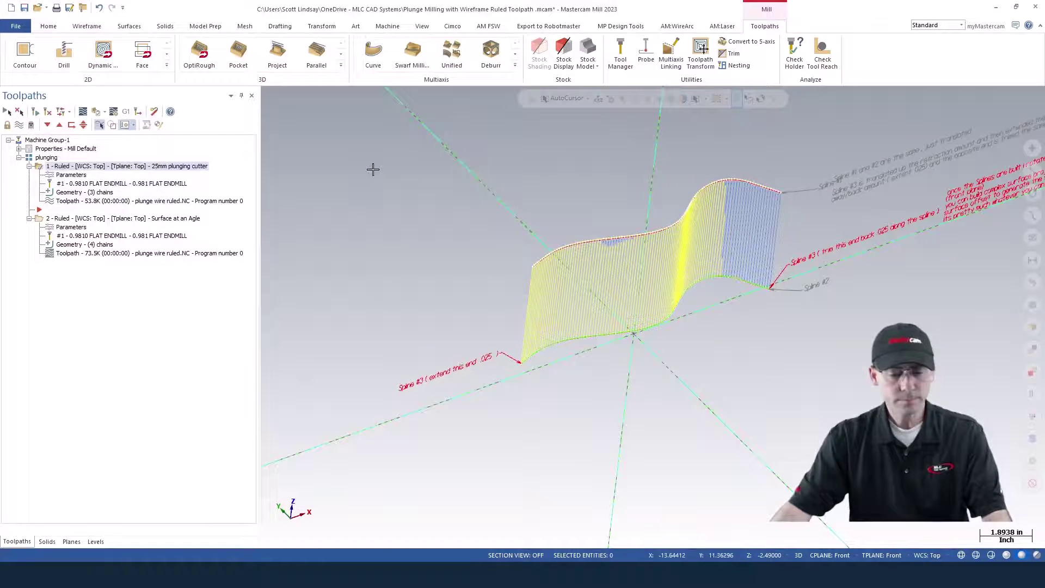
# - Make level 140, 5 axis plunging, the active and visible level
pyautogui.rightClick(651, 181)
pyautogui.click(676, 234)
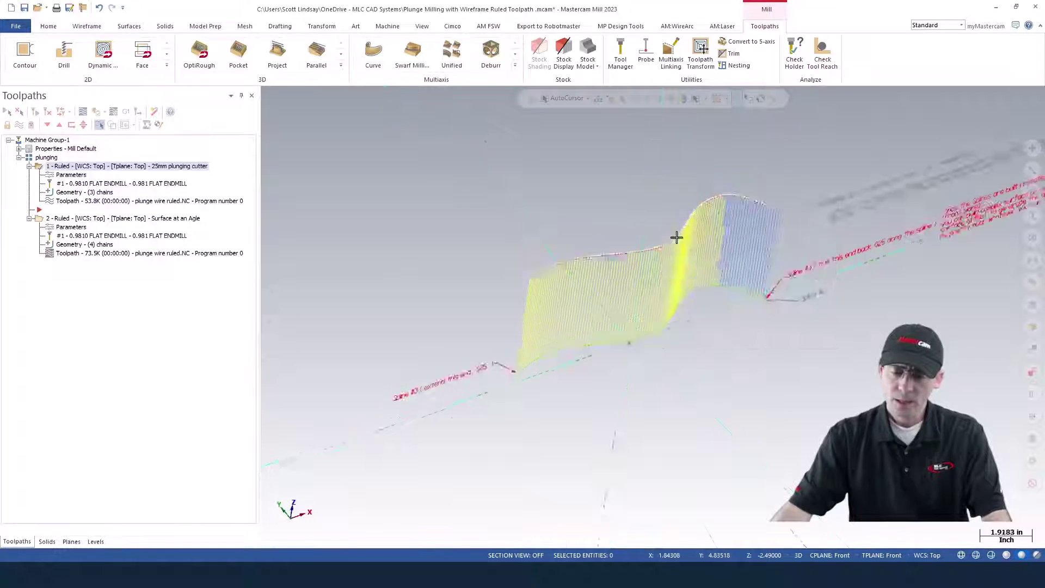
pyautogui.moveTo(328, 288); pyautogui.dragTo(444, 182, button='middle')
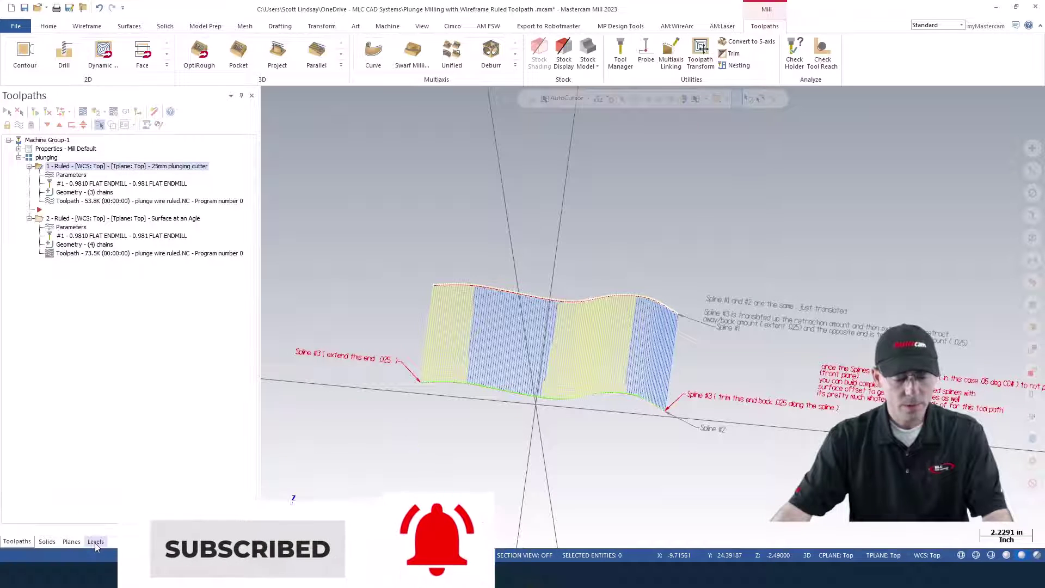
pyautogui.click(95, 541)
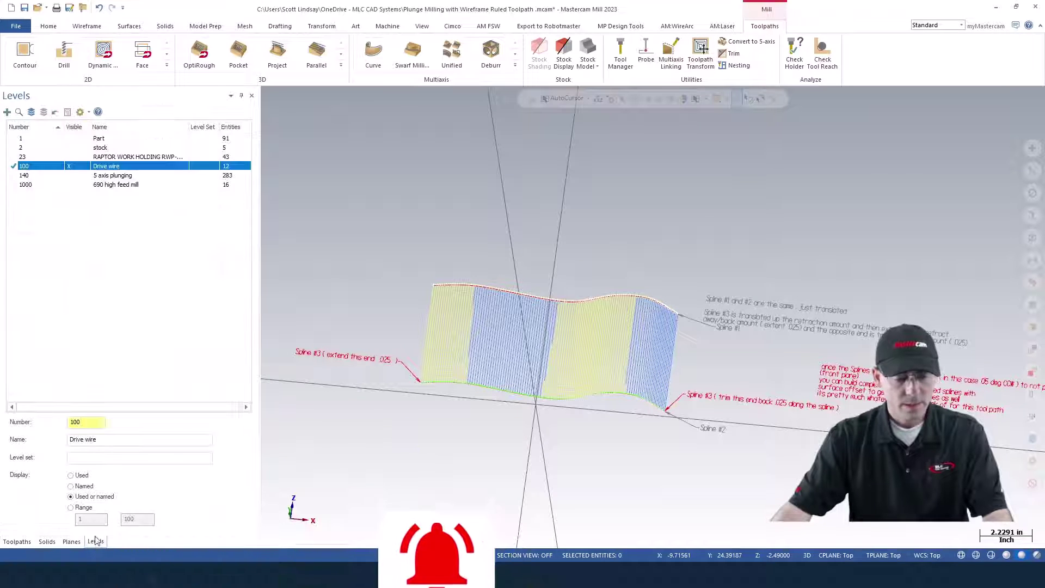
pyautogui.click(57, 176)
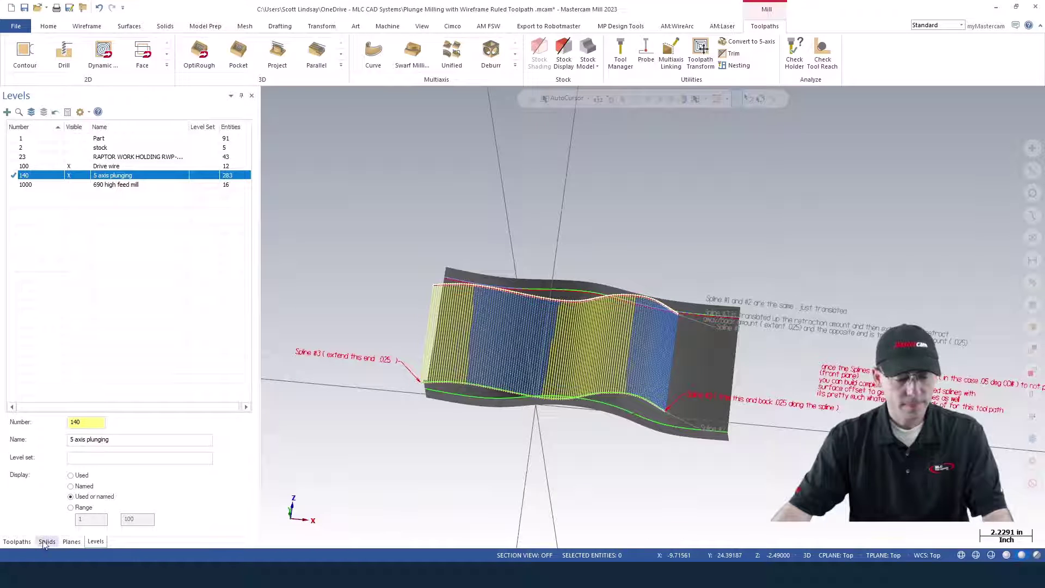
# - Display the toolpath of the Surface at an Agle Ruled operation over the angled surface
pyautogui.click(16, 542)
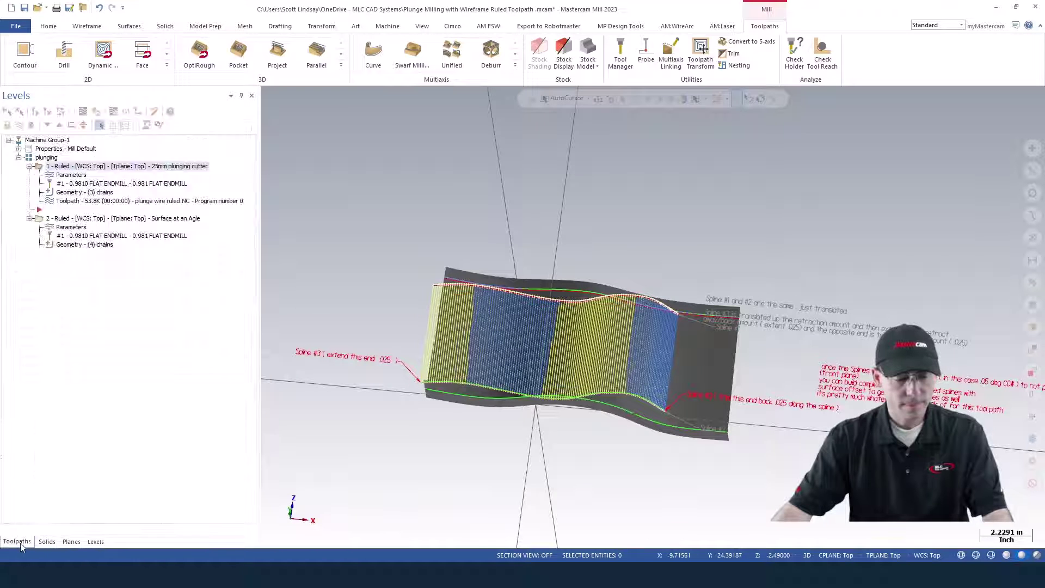
pyautogui.click(87, 220)
pyautogui.moveTo(447, 305); pyautogui.dragTo(635, 331, button='middle')
pyautogui.scroll(-2, 679, 355)
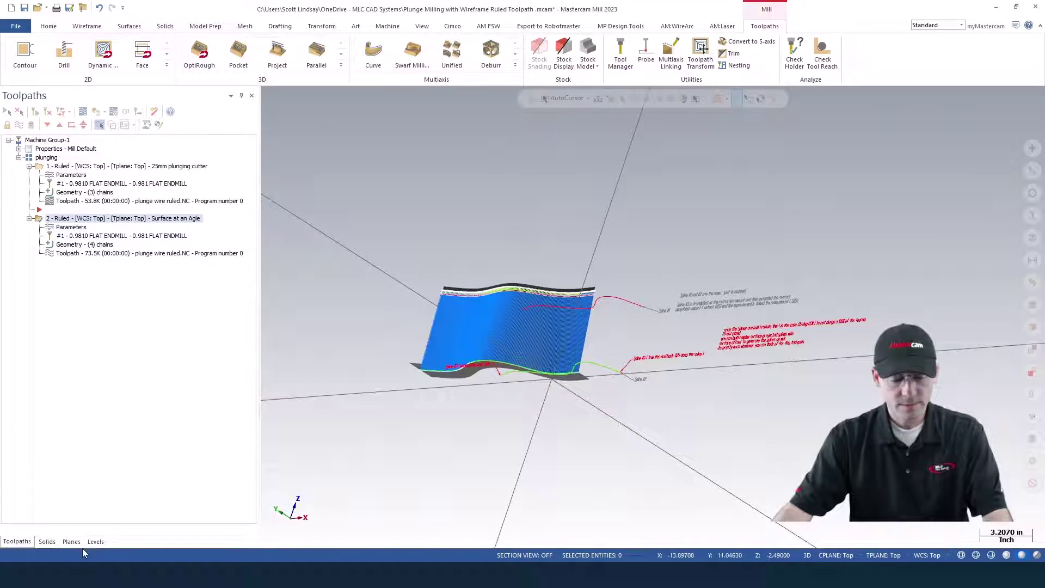
# - Hide level 100, Drive wire, and return to the toolpath operations
pyautogui.click(95, 542)
pyautogui.click(76, 167)
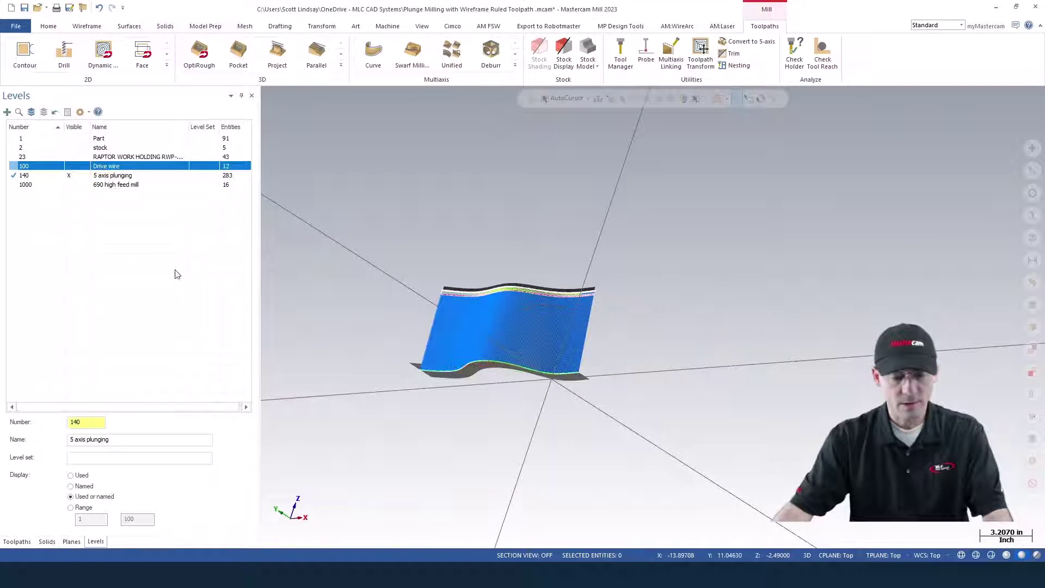
pyautogui.click(17, 542)
# - Examine the Surface at an Agle toolpath where the plunges end at the lower corner of the angled surface
pyautogui.scroll(3, 469, 236)
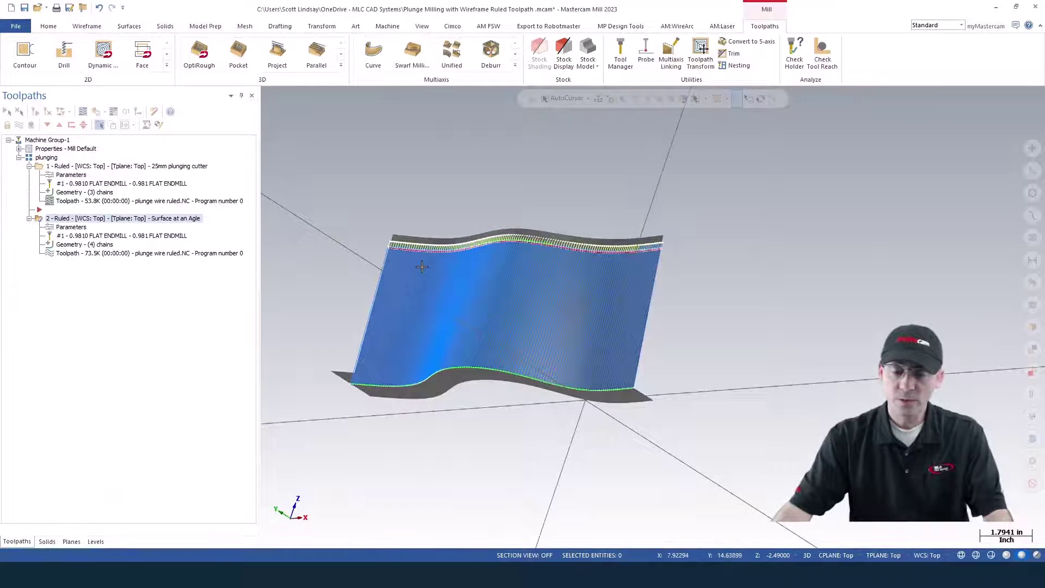
pyautogui.scroll(2, 422, 268)
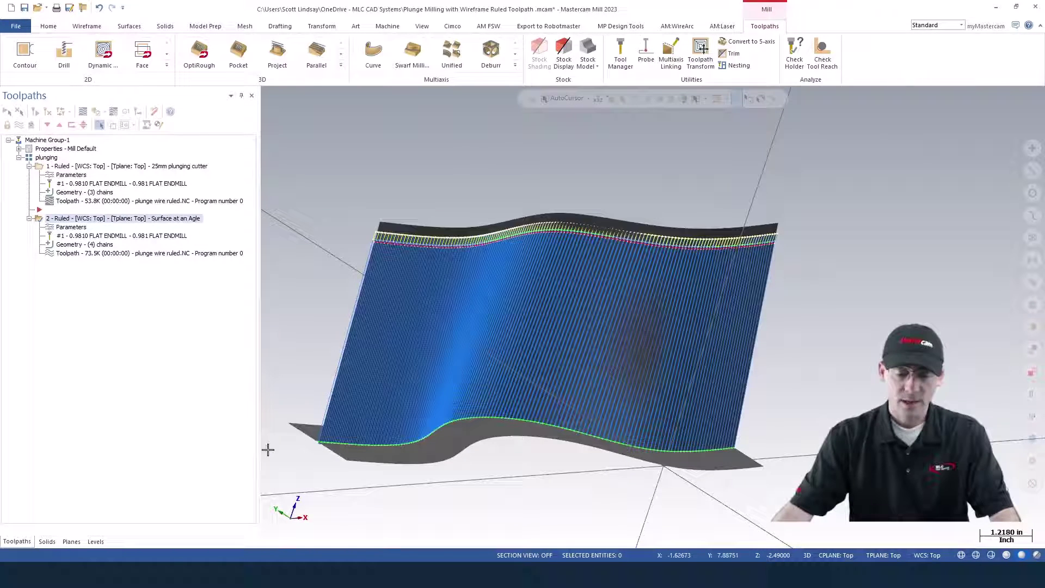
pyautogui.scroll(8, 327, 440)
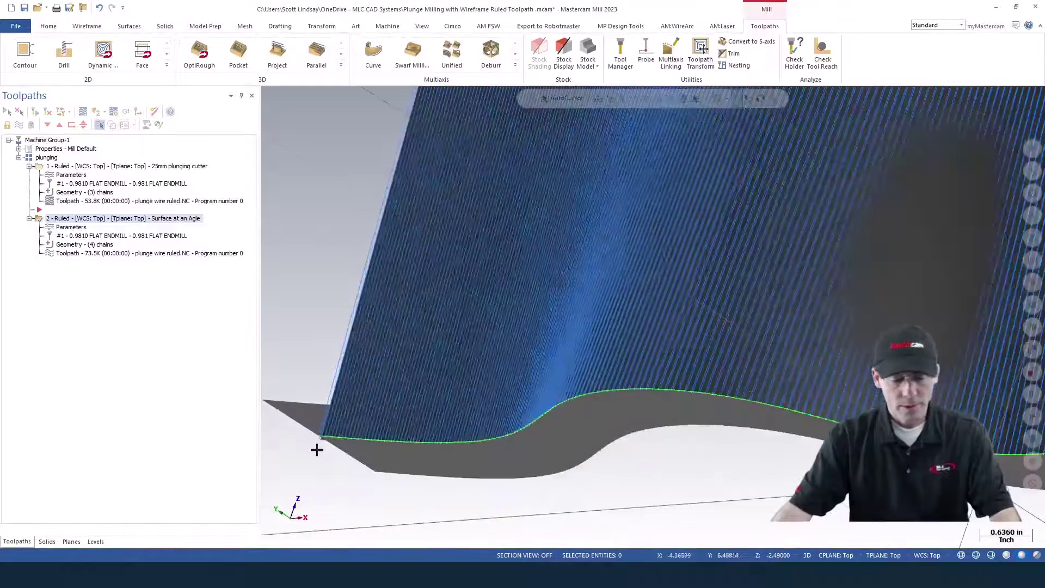
pyautogui.scroll(4, 327, 440)
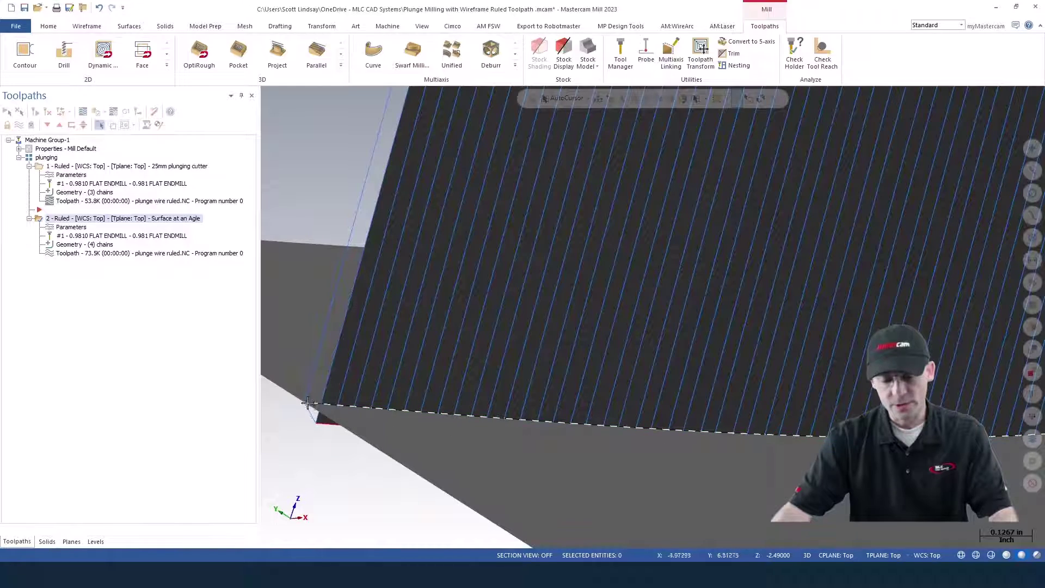
pyautogui.scroll(-6, 309, 399)
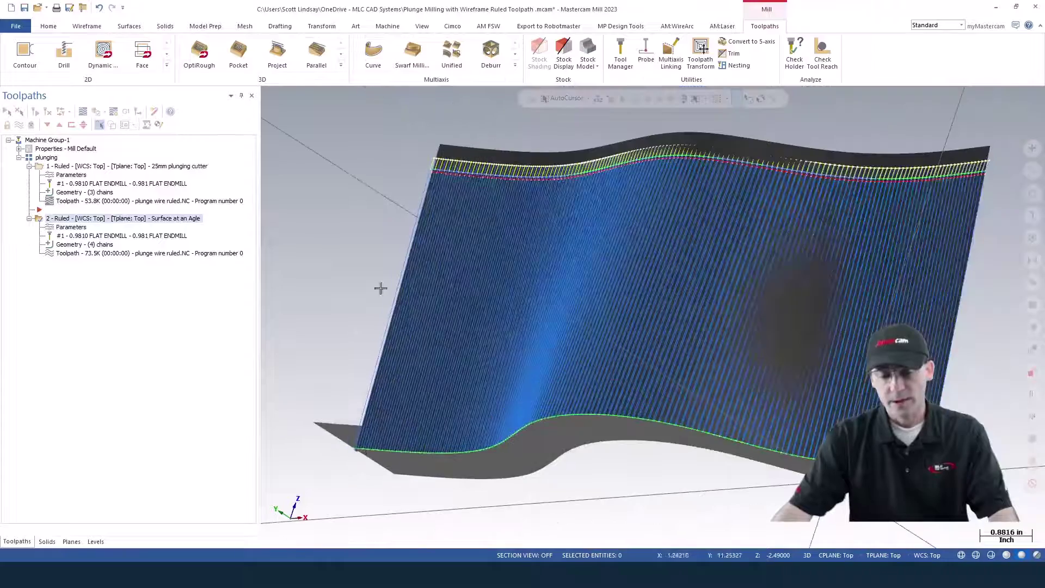
# - Examine the retract end of the Surface at an Agle toolpath at the upper corner of the angled surface
pyautogui.scroll(3, 433, 158)
pyautogui.scroll(3, 437, 165)
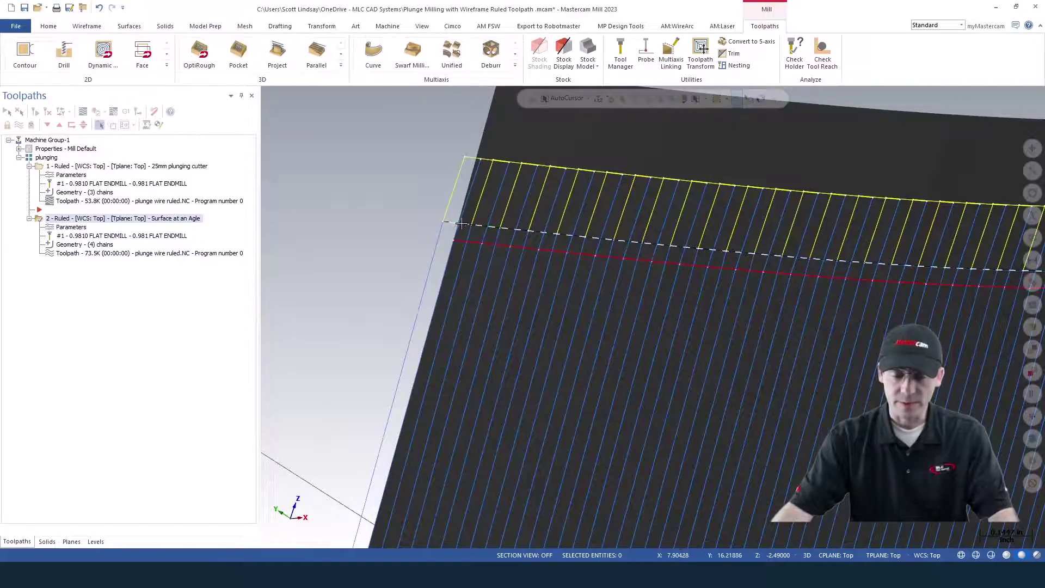
pyautogui.scroll(-5, 426, 222)
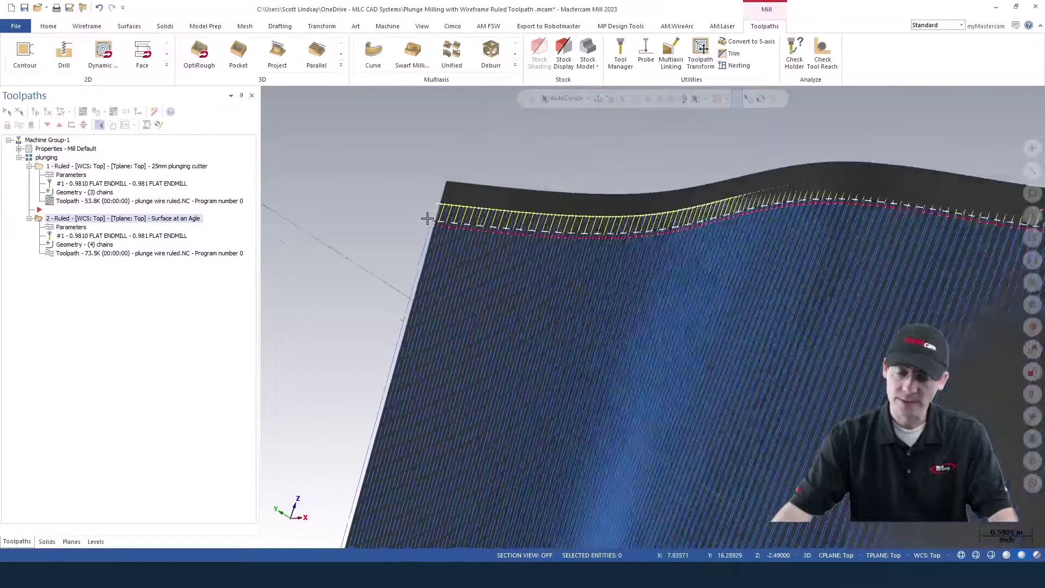
pyautogui.scroll(-3, 427, 218)
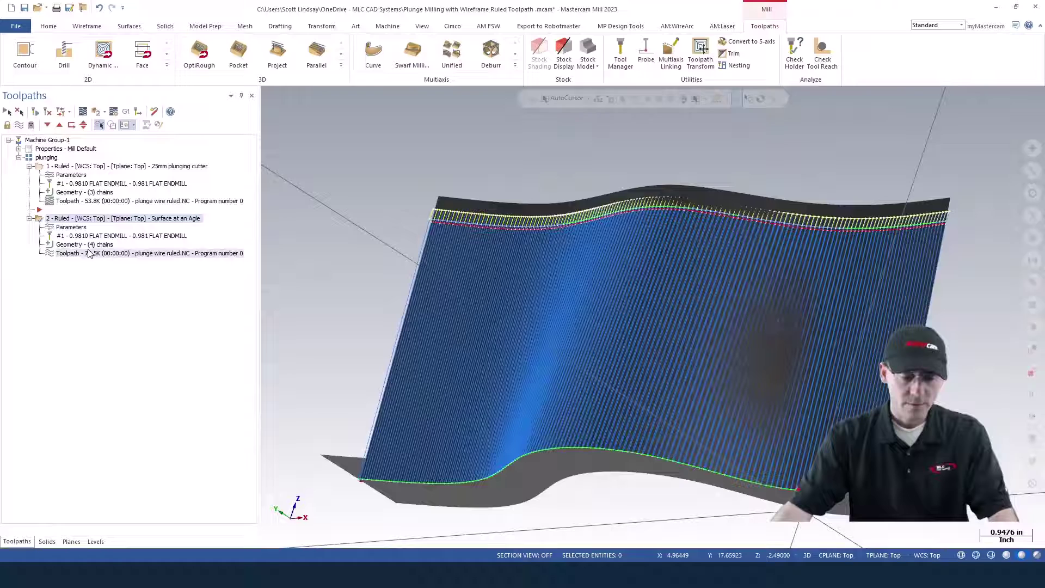
# - Open the geometry chains of the Surface at an Agle operation and highlight Chain 1 along the upper edge
pyautogui.click(90, 255)
pyautogui.click(145, 90)
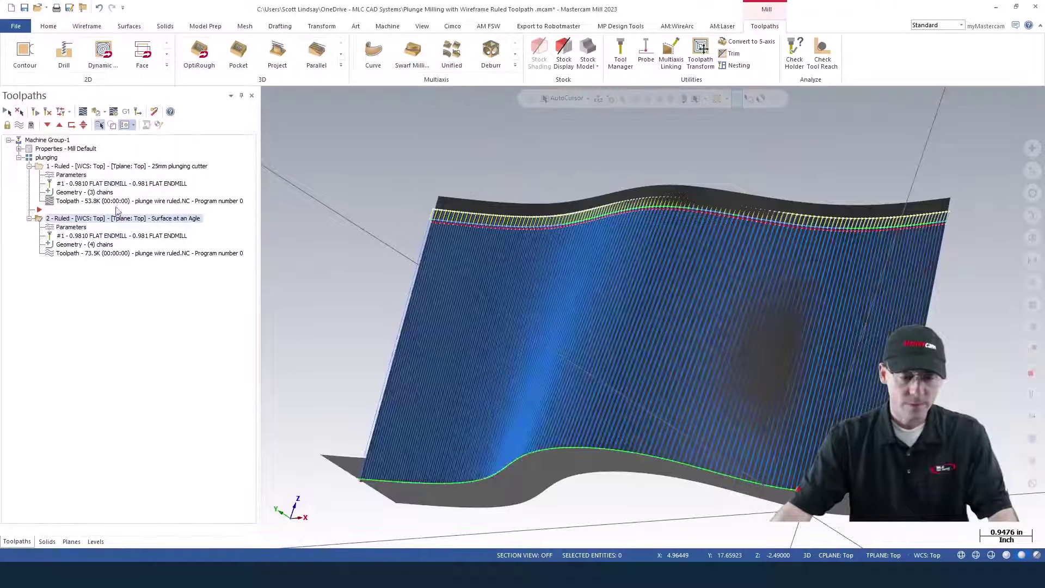
pyautogui.click(86, 245)
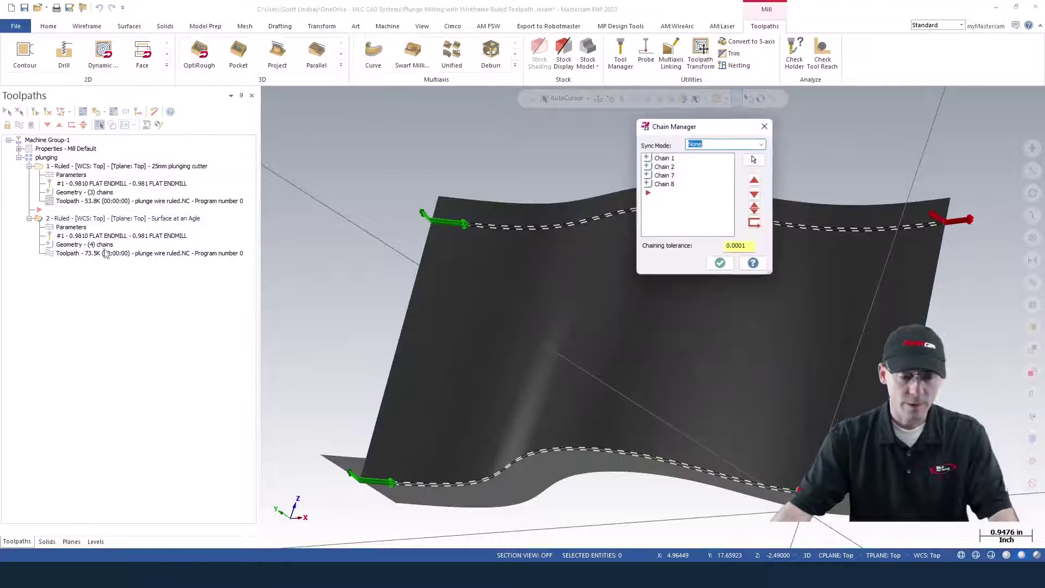
pyautogui.click(666, 158)
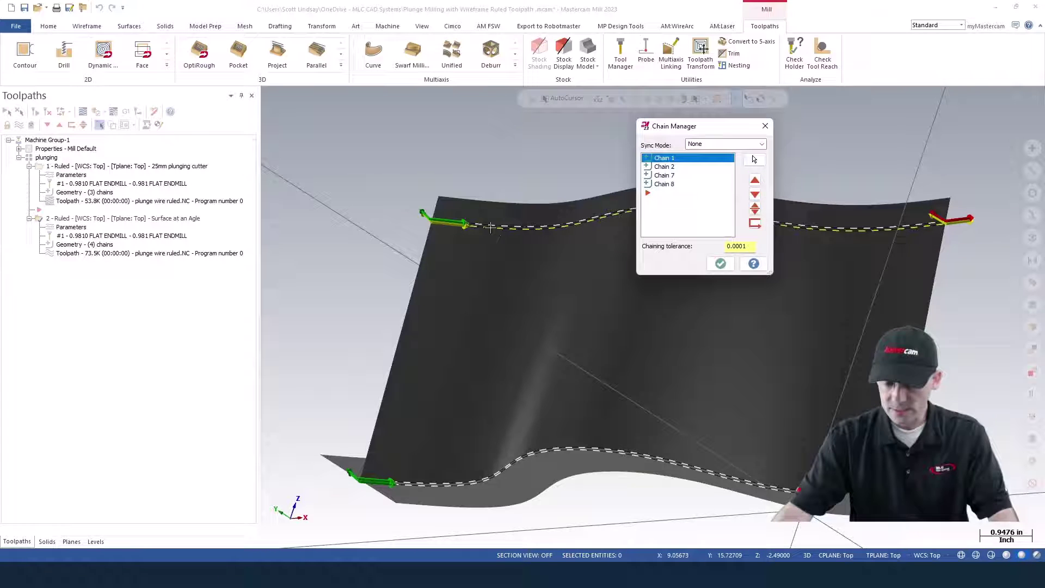
pyautogui.scroll(5, 491, 227)
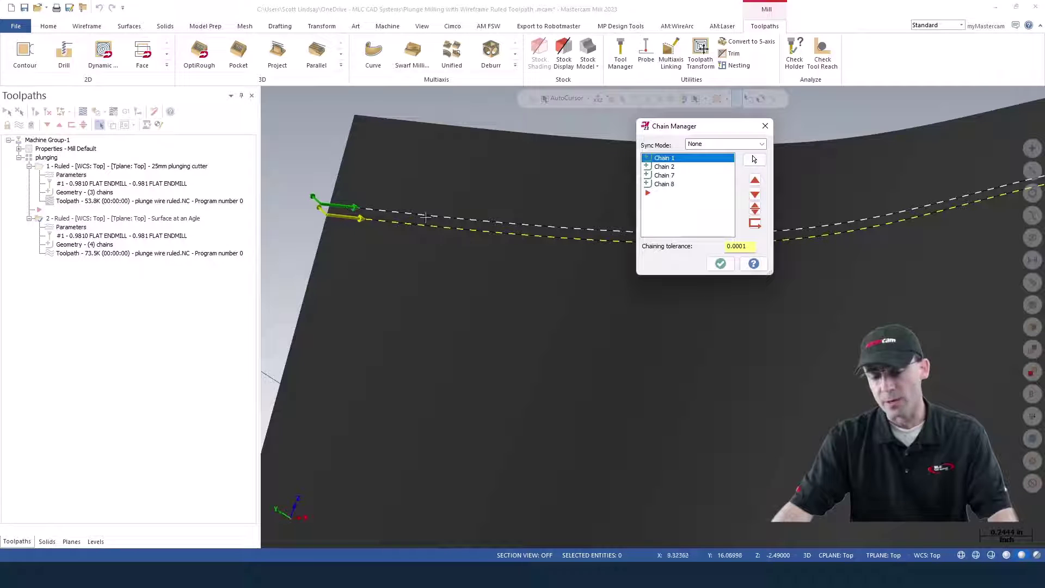
# - Highlight Chain 2 and examine it along the lower edge of the angled surface
pyautogui.click(666, 166)
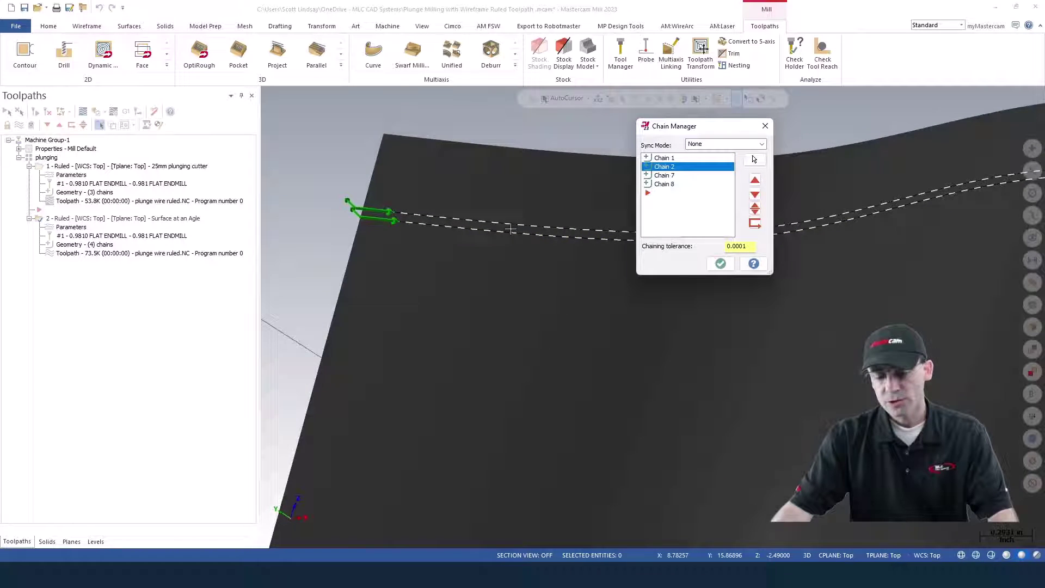
pyautogui.scroll(-3, 420, 420)
pyautogui.scroll(6, 381, 481)
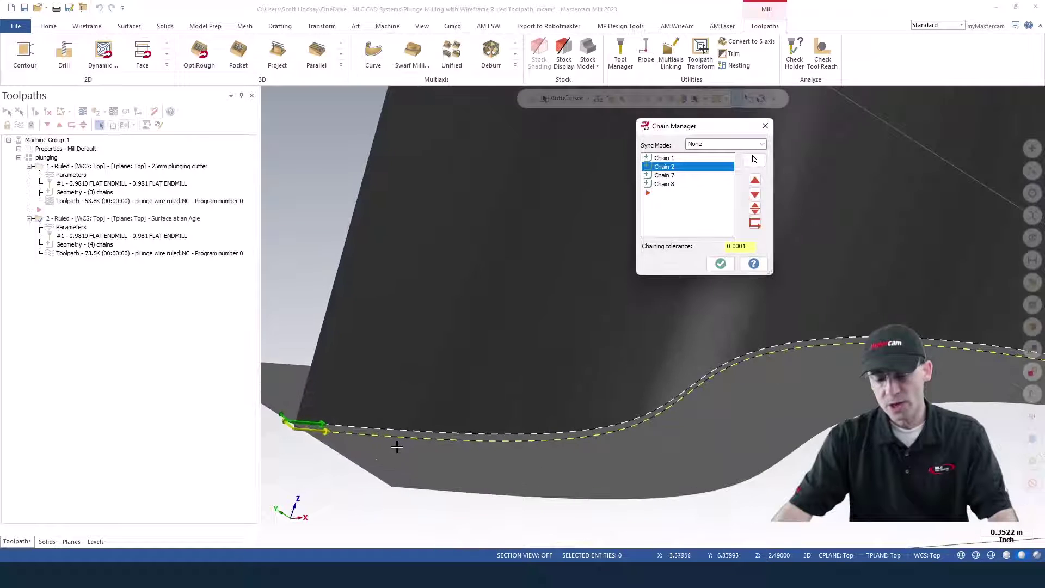
pyautogui.scroll(2, 397, 447)
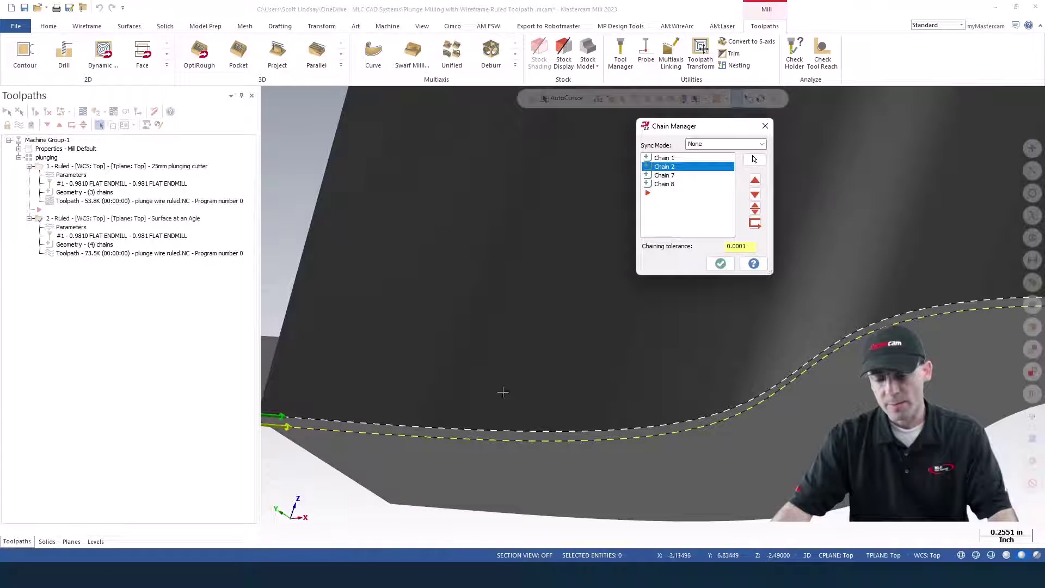
# - Highlight Chain 7 at the lower edge and Chain 8 at the upper edge, and close the chain list
pyautogui.click(664, 175)
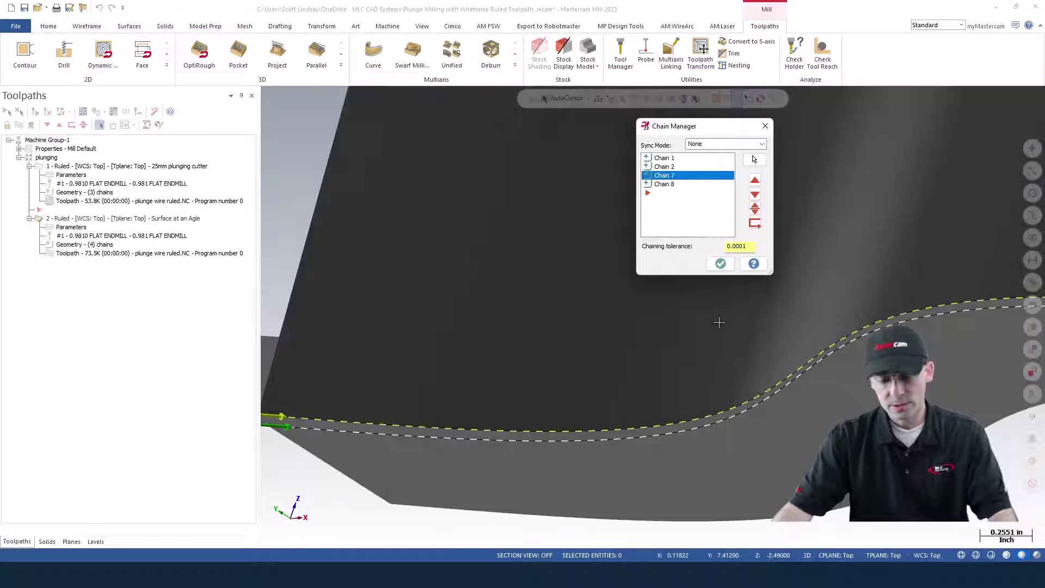
pyautogui.moveTo(718, 321); pyautogui.dragTo(819, 349, button='middle')
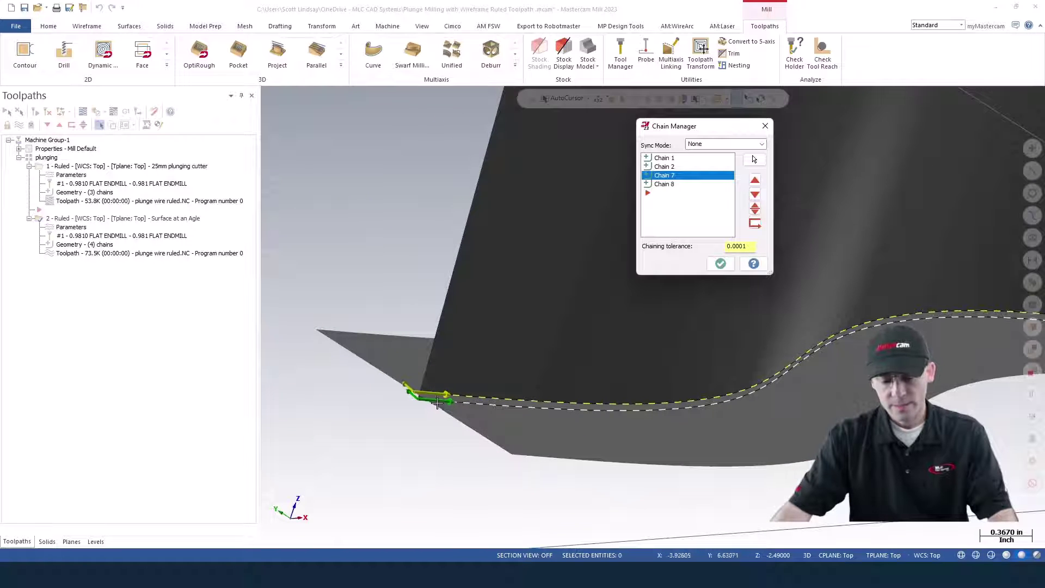
pyautogui.click(665, 184)
pyautogui.moveTo(670, 345); pyautogui.dragTo(568, 375, button='middle')
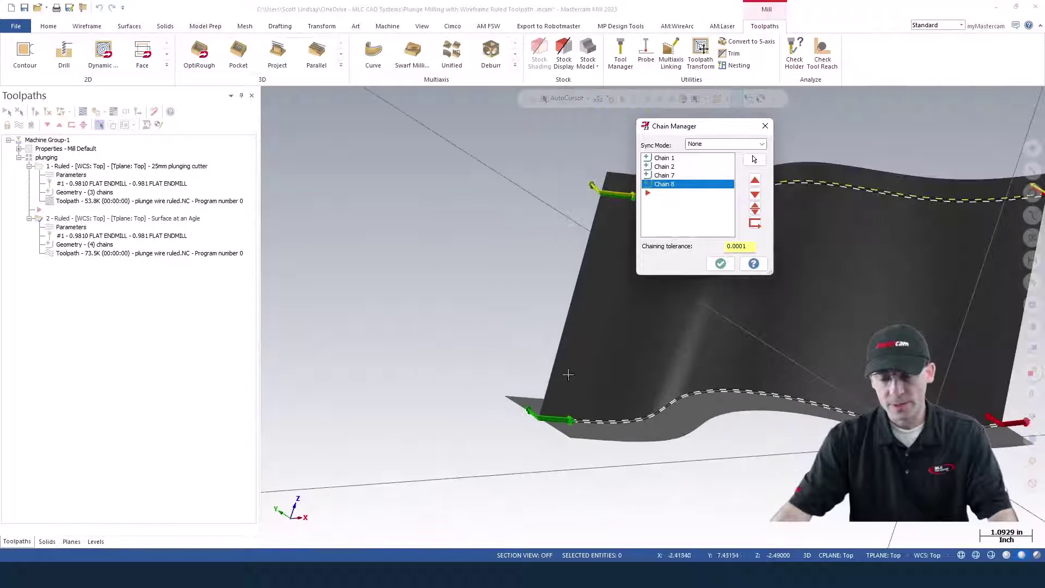
pyautogui.scroll(5, 576, 193)
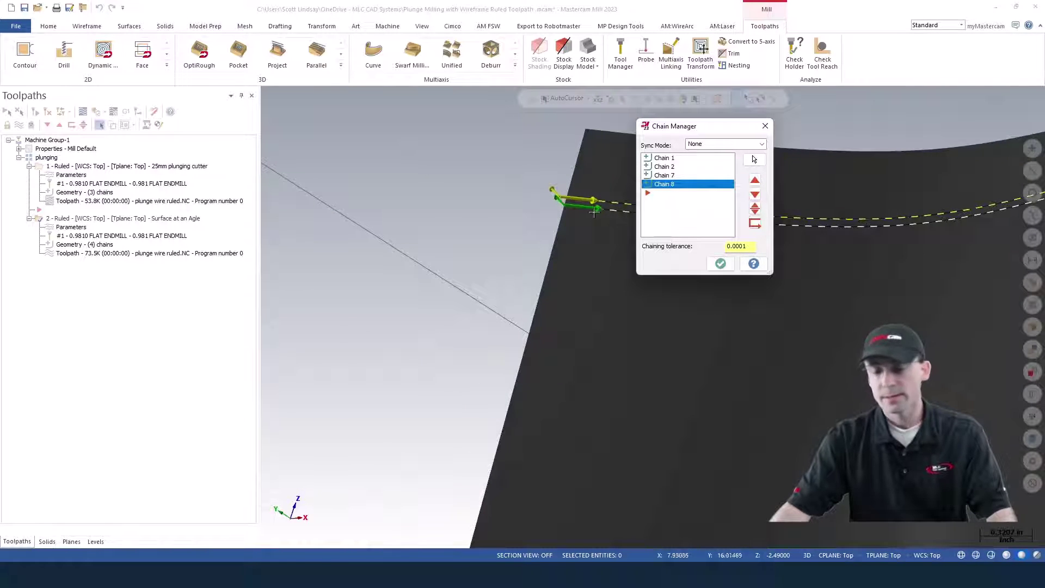
pyautogui.click(720, 265)
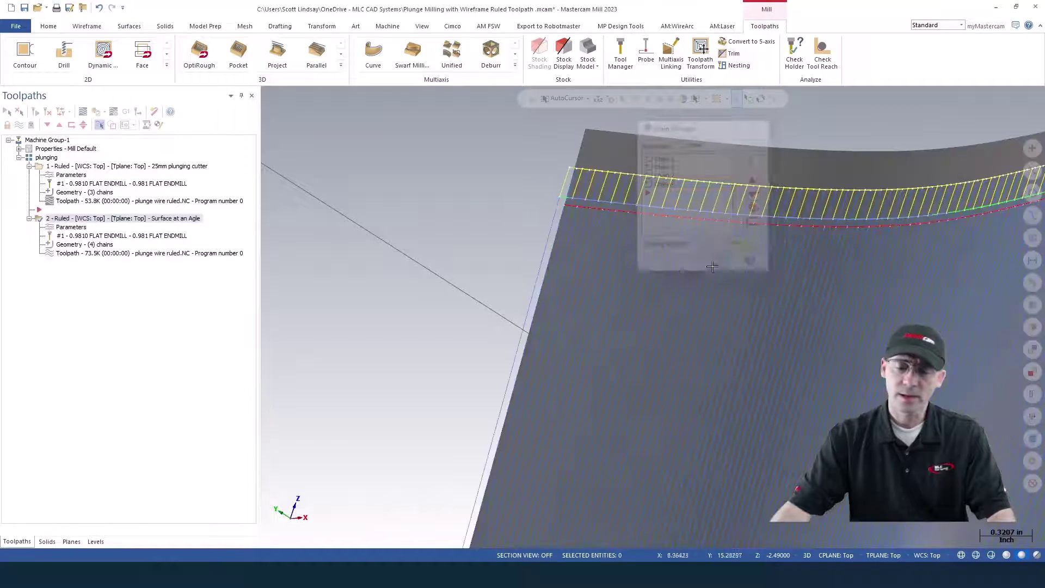
# - Backplot the Surface at an Agle operation and step the tool through the first plunges and retracts
pyautogui.click(82, 111)
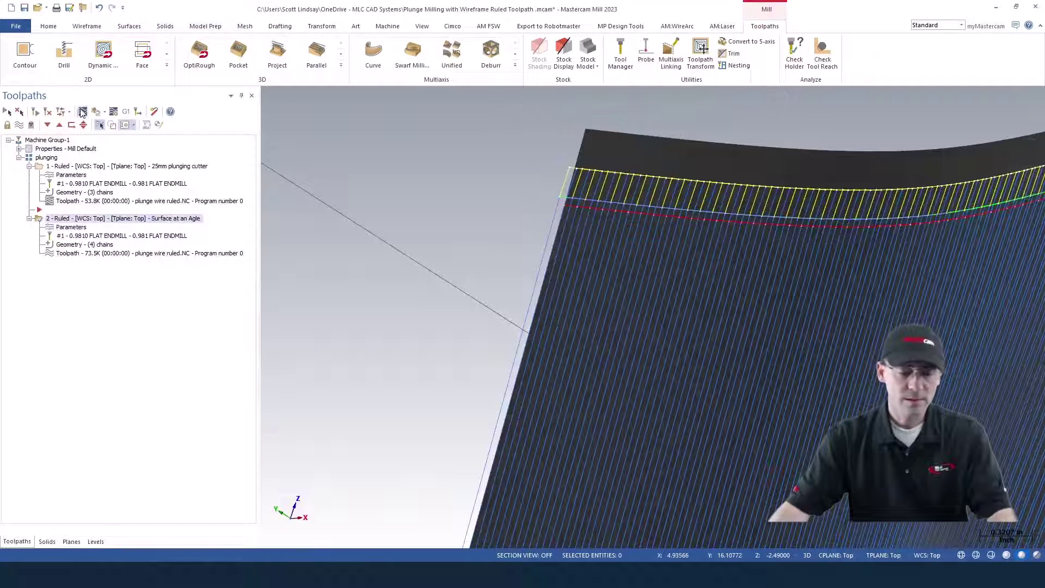
pyautogui.moveTo(620, 205)
pyautogui.mouseDown(button='middle')
pyautogui.moveTo(602, 268)
pyautogui.moveTo(637, 206)
pyautogui.mouseUp(button='middle')
pyautogui.scroll(-2, 637, 207)
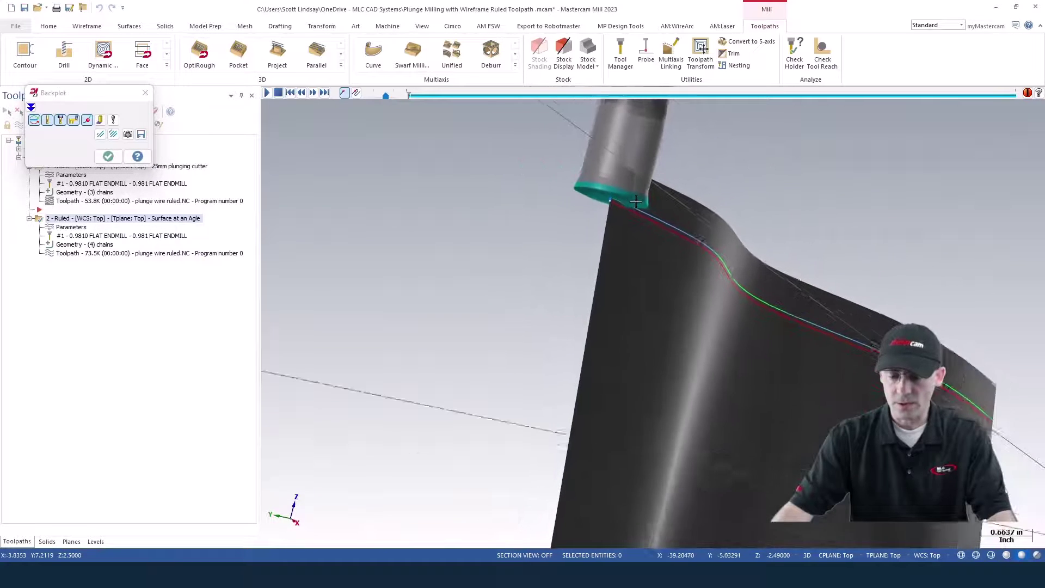
pyautogui.scroll(-2, 640, 221)
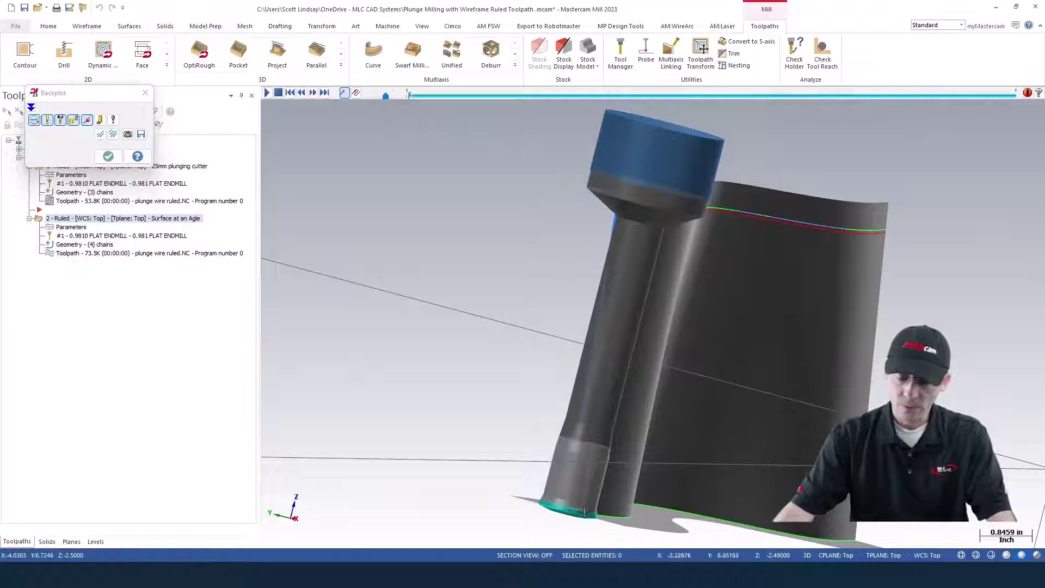
pyautogui.press('Right')
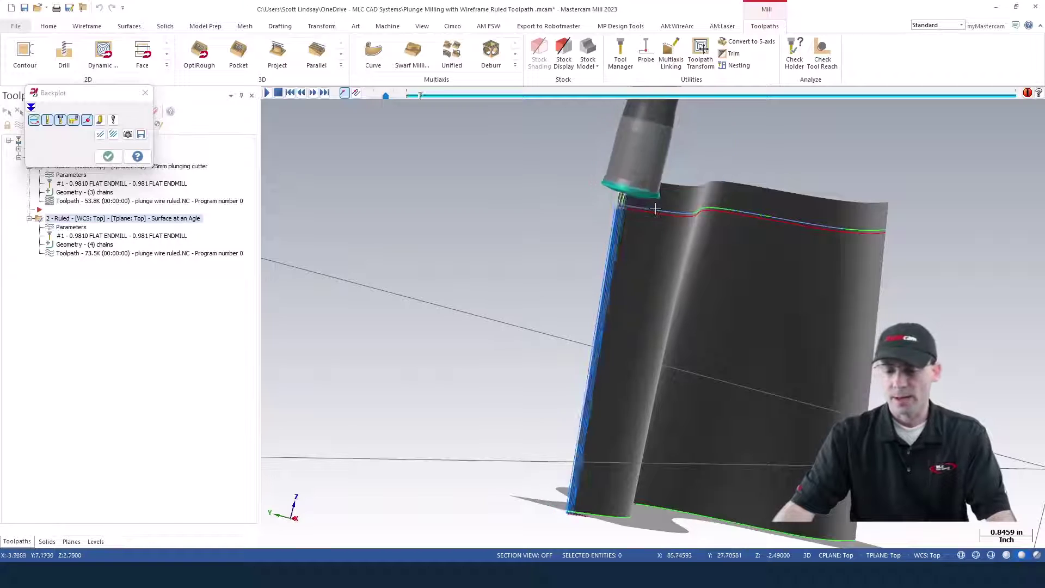
# - Advance the backplot to the end of the toolpath and examine the plunge passes across the whole angled surface
pyautogui.moveTo(656, 209); pyautogui.dragTo(734, 330, button='middle')
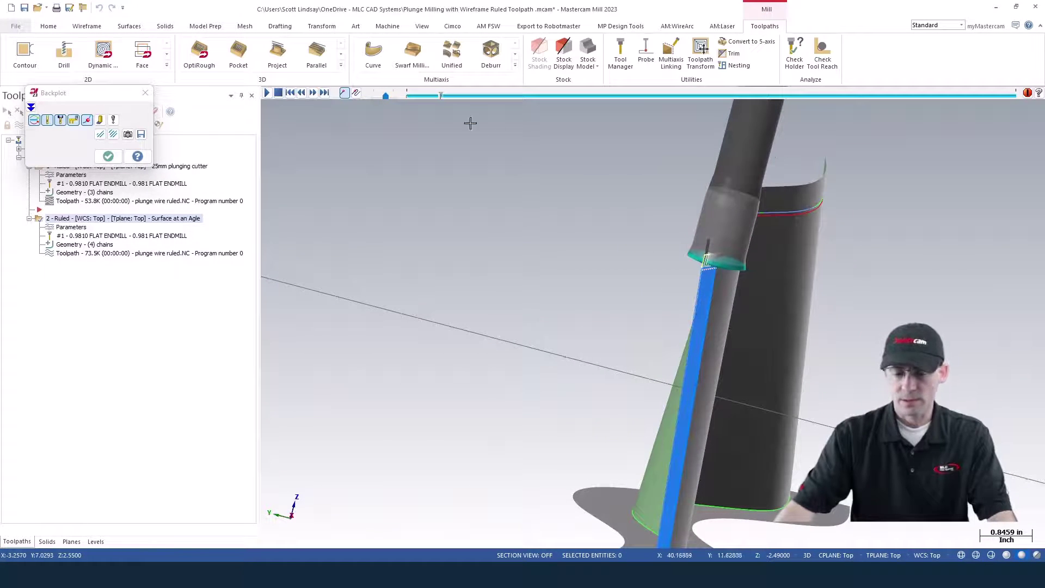
pyautogui.moveTo(441, 96); pyautogui.dragTo(1014, 103)
pyautogui.moveTo(698, 116)
pyautogui.mouseDown(button='middle')
pyautogui.moveTo(279, 158)
pyautogui.moveTo(514, 208)
pyautogui.moveTo(468, 203)
pyautogui.moveTo(452, 225)
pyautogui.mouseUp(button='middle')
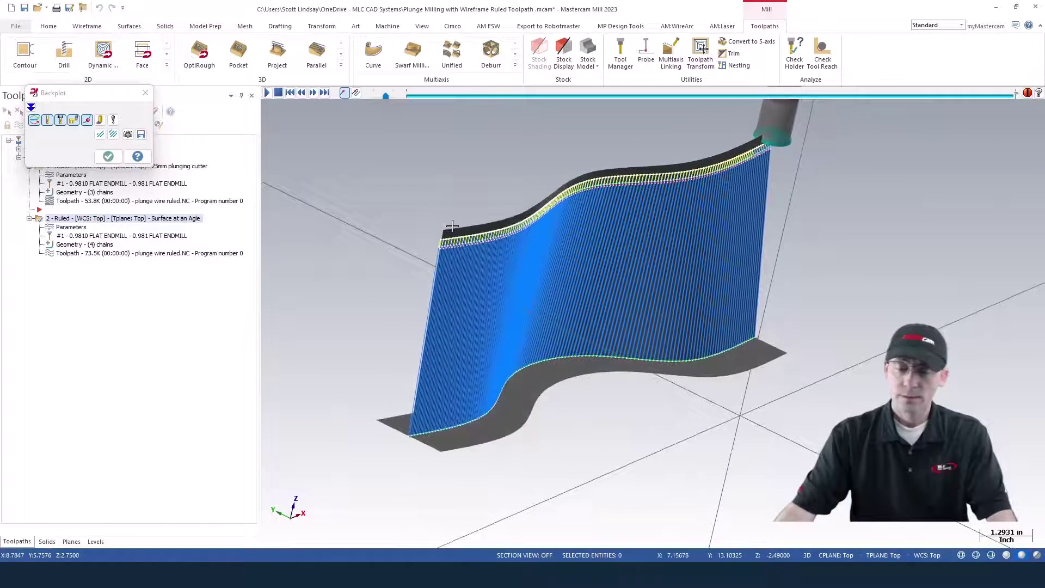